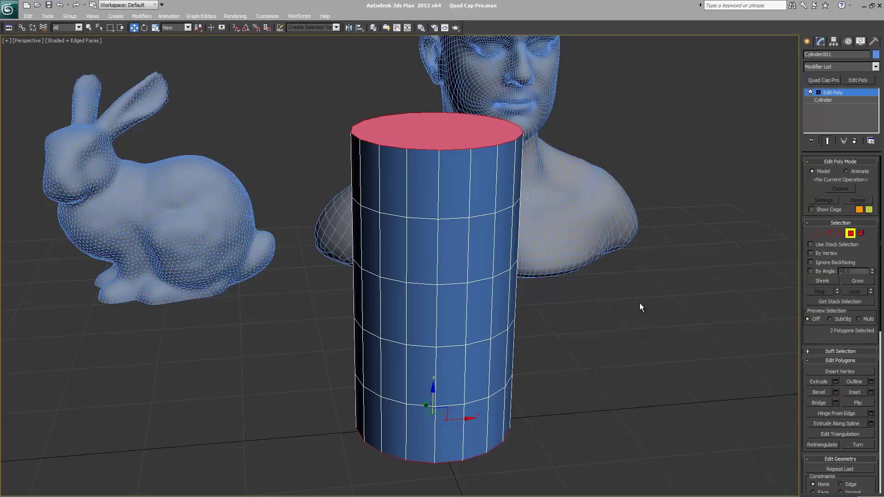
# Step: Add Quad Cap Pro above Edit Poly and view the cylinder's top cap as wireframe
pyautogui.click(825, 67)
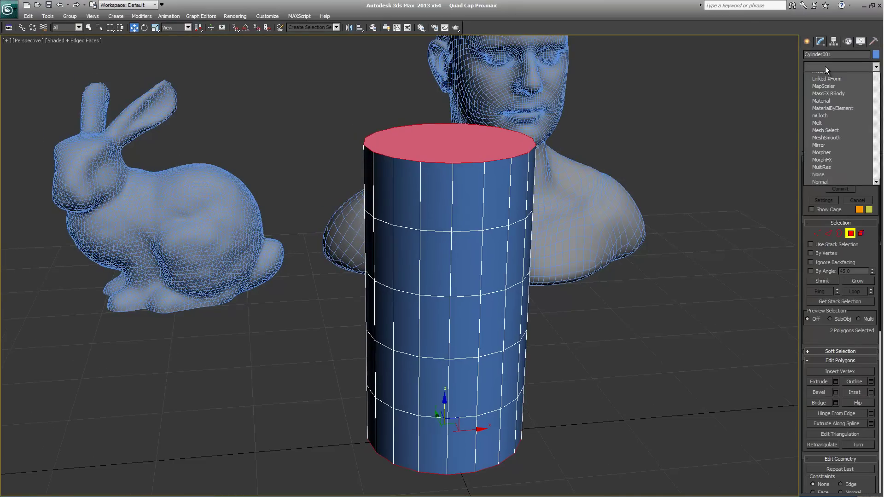
pyautogui.press('q')
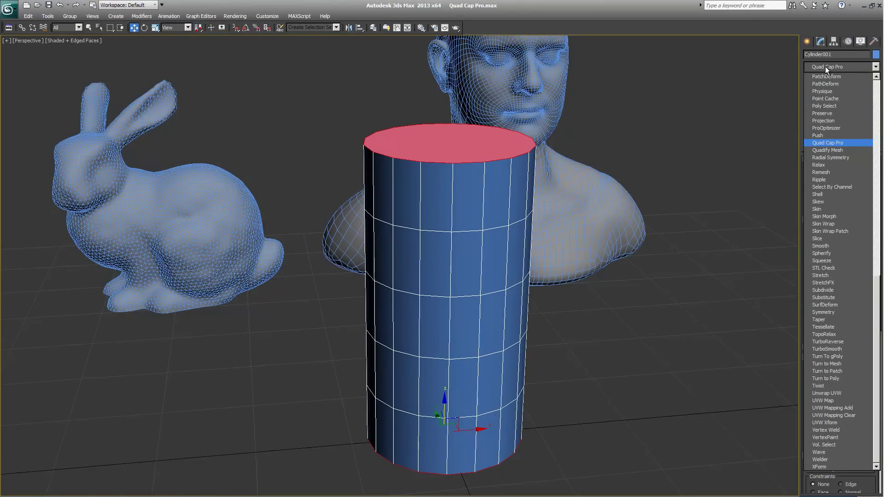
pyautogui.click(823, 142)
pyautogui.moveTo(655, 143)
pyautogui.keyDown('alt'); pyautogui.mouseDown(button='middle')
pyautogui.moveTo(669, 157)
pyautogui.moveTo(678, 208)
pyautogui.moveTo(656, 203)
pyautogui.mouseUp(button='middle'); pyautogui.keyUp('alt')
pyautogui.press('F2')
pyautogui.scroll(5, 679, 207)
# Step: Toggle Quad Cap Pro off and on to compare, then try the cap's Rotation value
pyautogui.click(811, 92)
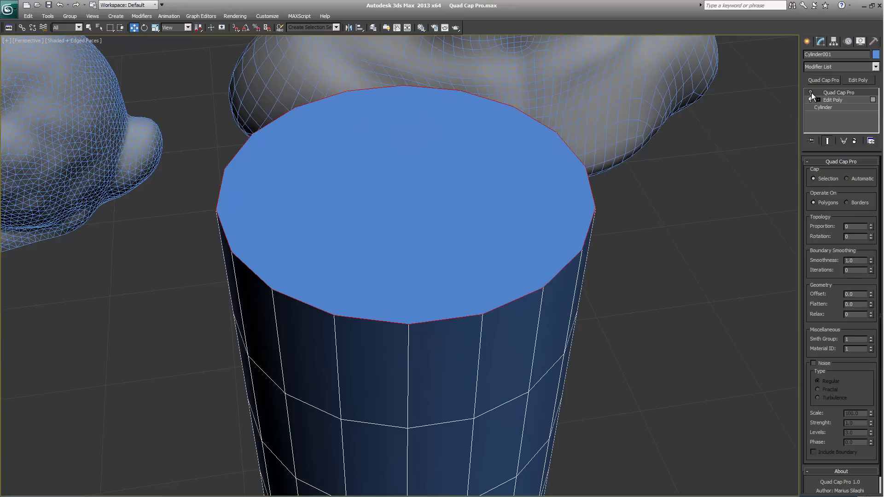
pyautogui.click(811, 92)
pyautogui.moveTo(871, 238); pyautogui.dragTo(872, 228)
# Step: Return to the Edit Poly level and change the view to see all objects
pyautogui.click(839, 100)
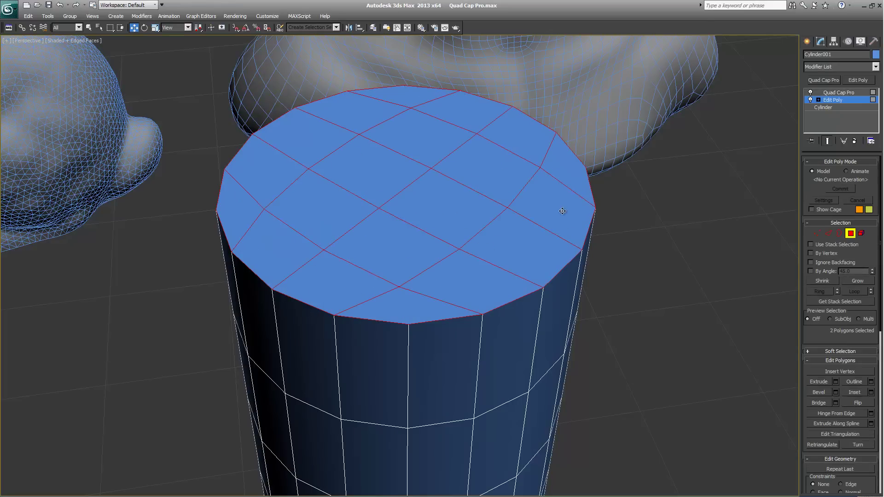
pyautogui.hotkey('shift', 'z')
pyautogui.hotkey('shift', 'z')
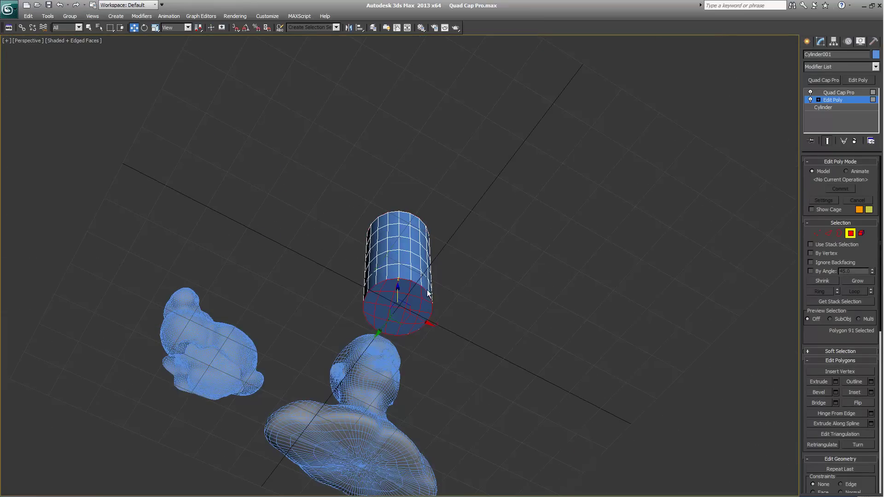
# Step: Undo the earlier split-cylinder edits to restore the whole cylinder
pyautogui.hotkey('shift', 'z')
pyautogui.hotkey('shift', 'z')
pyautogui.hotkey('shift', 'z')
pyautogui.hotkey('shift', 'z')
pyautogui.hotkey('shift', 'z')
pyautogui.hotkey('shift', 'z')
pyautogui.hotkey('shift', 'z')
pyautogui.hotkey('shift', 'z')
pyautogui.moveTo(548, 162); pyautogui.dragTo(378, 226)
pyautogui.hotkey('shift', 'z')
pyautogui.hotkey('shift', 'z')
pyautogui.hotkey('shift', 'z')
pyautogui.hotkey('shift', 'z')
pyautogui.hotkey('ctrl', 'z')
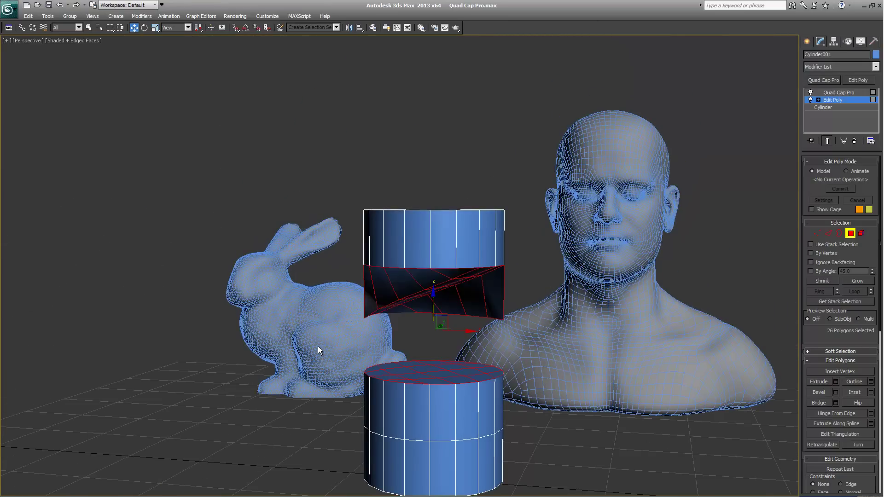
pyautogui.hotkey('shift', 'z')
pyautogui.moveTo(575, 277); pyautogui.dragTo(385, 339)
pyautogui.press('Delete')
pyautogui.hotkey('shift', 'z')
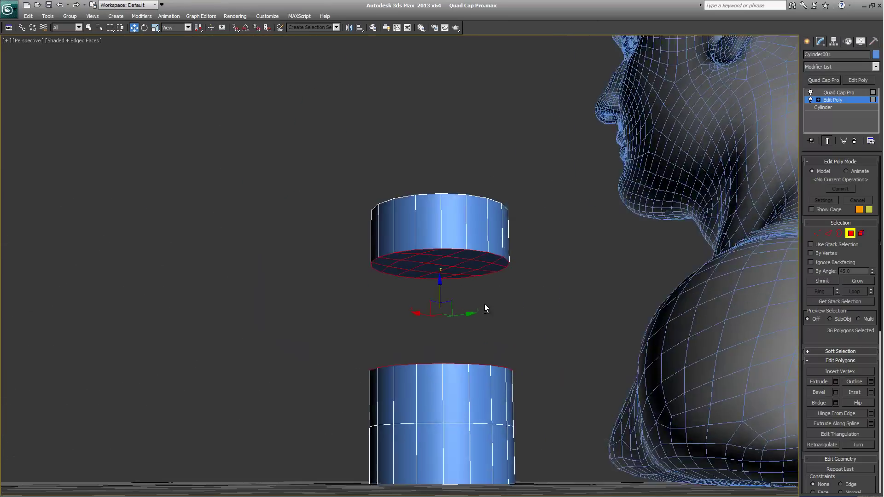
pyautogui.hotkey('shift', 'z')
pyautogui.hotkey('ctrl', 'z')
# Step: Select a 3×3 block of nine side polygons on the cylinder
pyautogui.click(436, 306)
pyautogui.keyDown('ctrl'); pyautogui.click(424, 355); pyautogui.keyUp('ctrl')
pyautogui.keyDown('ctrl'); pyautogui.click(449, 355); pyautogui.keyUp('ctrl')
pyautogui.keyDown('ctrl'); pyautogui.click(400, 355); pyautogui.keyUp('ctrl')
pyautogui.keyDown('ctrl'); pyautogui.click(400, 297); pyautogui.keyUp('ctrl')
pyautogui.keyDown('ctrl'); pyautogui.click(400, 240); pyautogui.keyUp('ctrl')
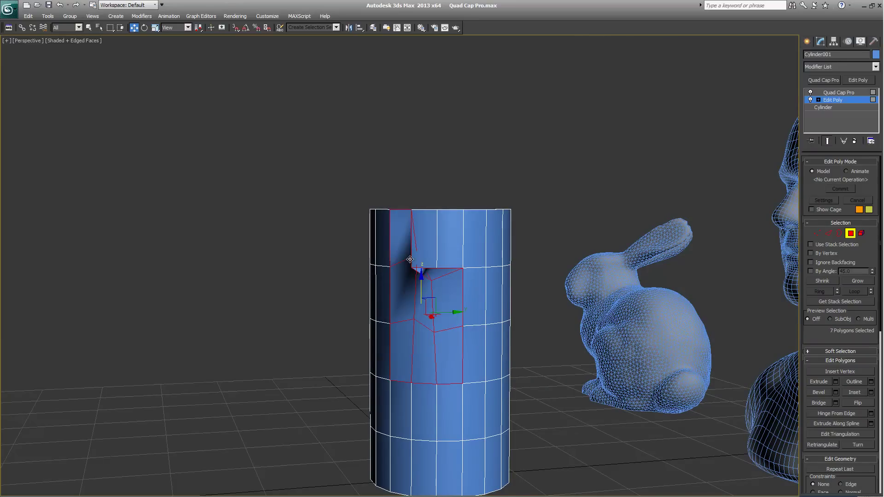
pyautogui.keyDown('ctrl'); pyautogui.click(449, 239); pyautogui.keyUp('ctrl')
# Step: Move the view closer to the selected patch and reopen the Quad Cap Pro settings
pyautogui.keyDown('alt'); pyautogui.moveTo(475, 281); pyautogui.dragTo(513, 306, button='middle'); pyautogui.keyUp('alt')
pyautogui.scroll(5, 512, 306)
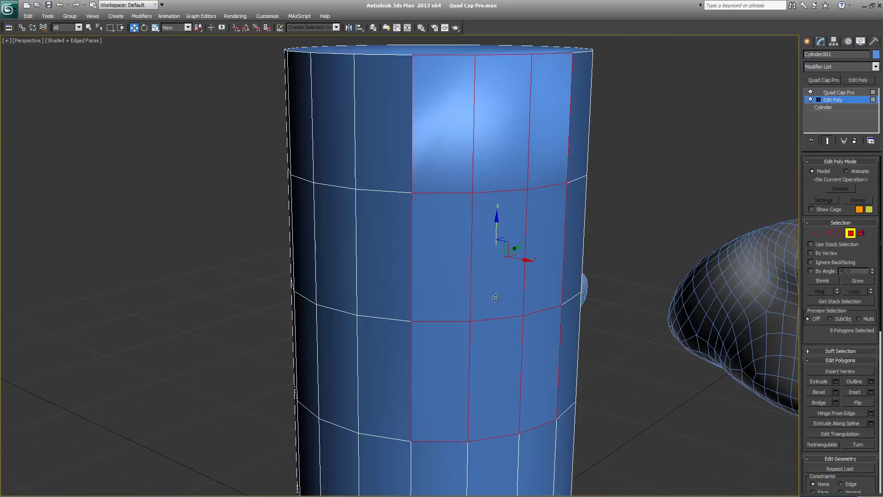
pyautogui.moveTo(640, 219)
pyautogui.keyDown('alt'); pyautogui.mouseDown(button='middle')
pyautogui.moveTo(601, 230)
pyautogui.moveTo(623, 271)
pyautogui.mouseUp(button='middle'); pyautogui.keyUp('alt')
pyautogui.click(838, 93)
pyautogui.scroll(-3, 624, 253)
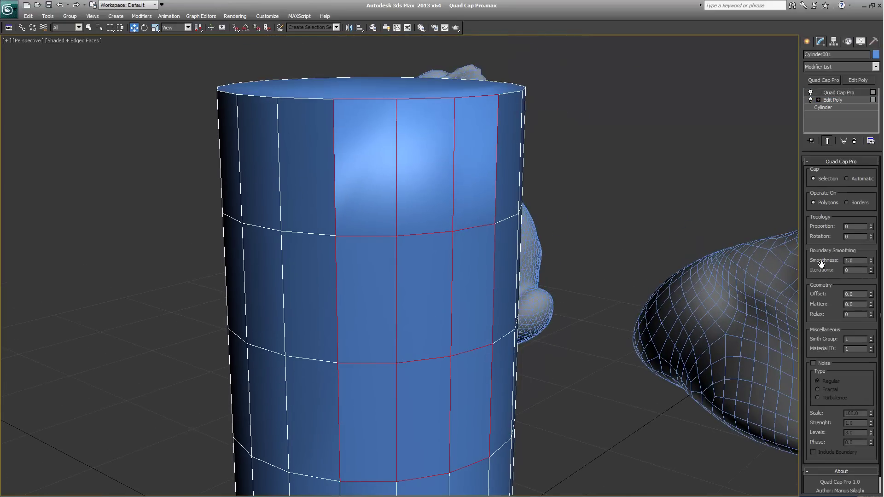
# Step: Try Proportion and Rotation values on the patch cap and set Smth Group to 0
pyautogui.click(871, 226)
pyautogui.rightClick(871, 227)
pyautogui.moveTo(871, 236); pyautogui.dragTo(871, 221)
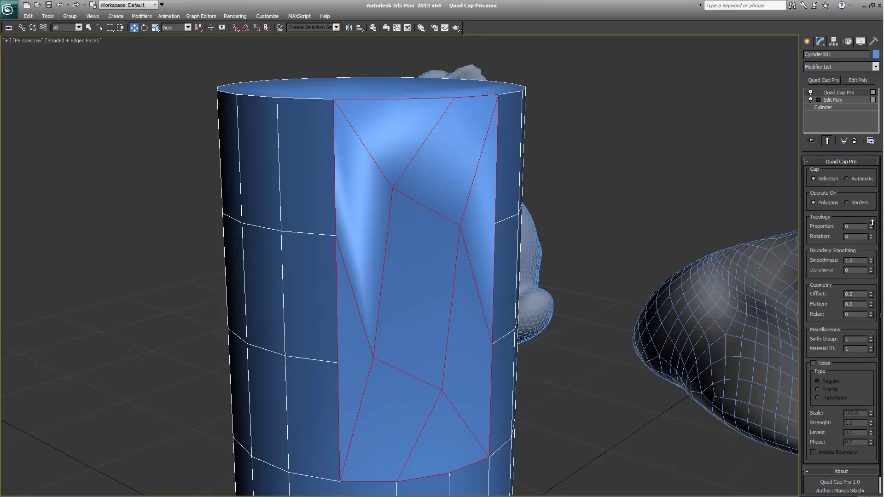
pyautogui.click(871, 340)
# Step: Rotate and raise Proportion further, reset to zero, then remove Quad Cap Pro
pyautogui.moveTo(870, 238)
pyautogui.mouseDown()
pyautogui.moveTo(871, 214)
pyautogui.moveTo(870, 227)
pyautogui.mouseUp()
pyautogui.rightClick(871, 227)
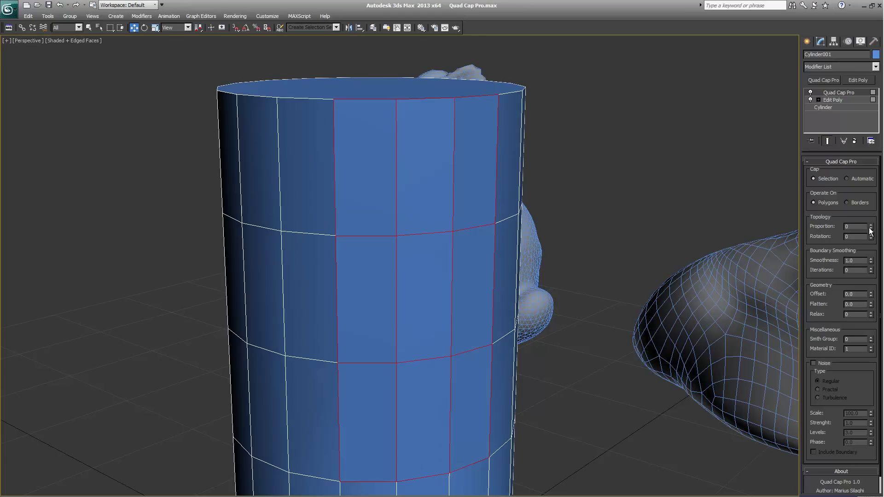
pyautogui.moveTo(872, 228); pyautogui.dragTo(871, 236)
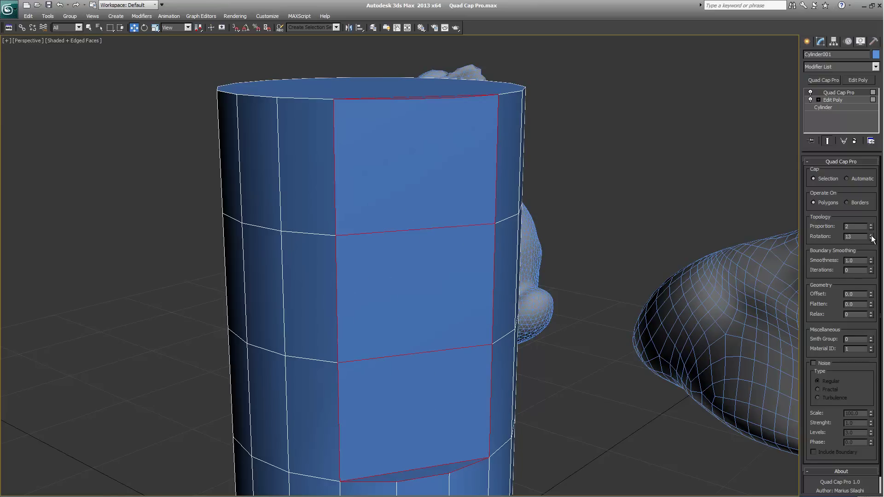
pyautogui.click(854, 142)
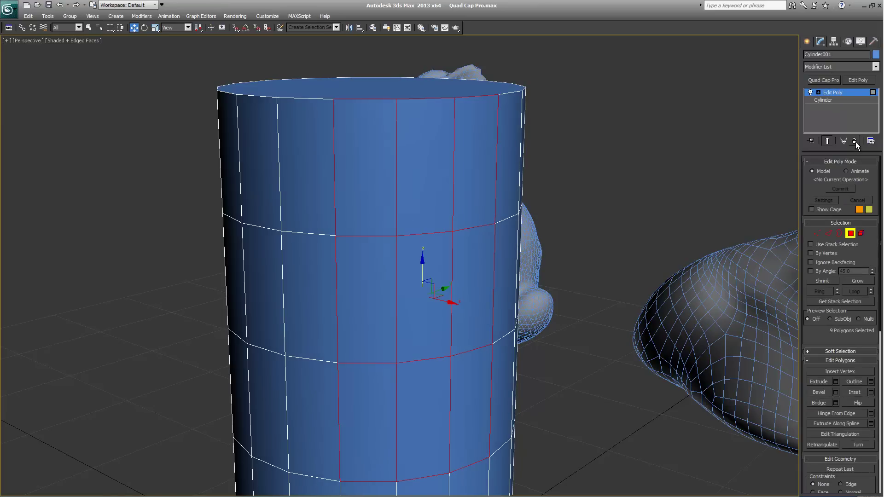
# Step: Replace Edit Poly with Quad Cap Pro directly on the cylinder, capping Automatically
pyautogui.click(856, 142)
pyautogui.click(830, 80)
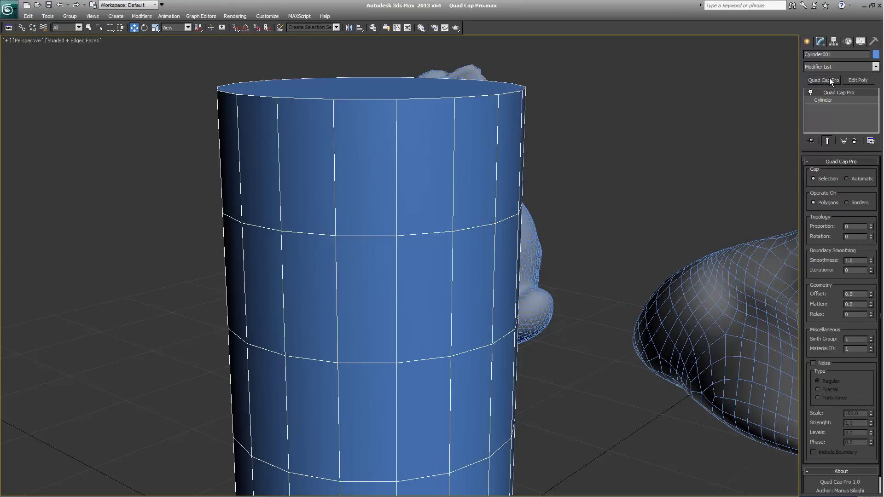
pyautogui.click(855, 180)
pyautogui.moveTo(587, 215)
pyautogui.keyDown('alt'); pyautogui.mouseDown(button='middle')
pyautogui.moveTo(603, 214)
pyautogui.moveTo(635, 148)
pyautogui.mouseUp(button='middle'); pyautogui.keyUp('alt')
pyautogui.scroll(-5, 624, 178)
# Step: Switch Cap back to Selection, check the top cap, and select the Cylinder base level
pyautogui.click(833, 180)
pyautogui.keyDown('alt'); pyautogui.moveTo(648, 225); pyautogui.dragTo(626, 295, button='middle'); pyautogui.keyUp('alt')
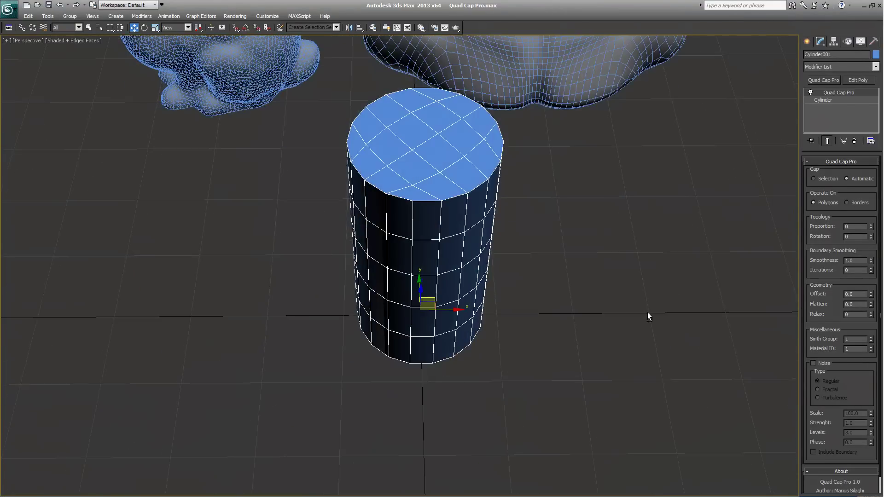
pyautogui.scroll(4, 627, 297)
pyautogui.click(829, 99)
# Step: Change the cylinder's side count to 17 and higher, watching the quad cap regrid
pyautogui.moveTo(718, 184)
pyautogui.mouseDown(button='middle')
pyautogui.moveTo(649, 241)
pyautogui.moveTo(682, 238)
pyautogui.mouseUp(button='middle')
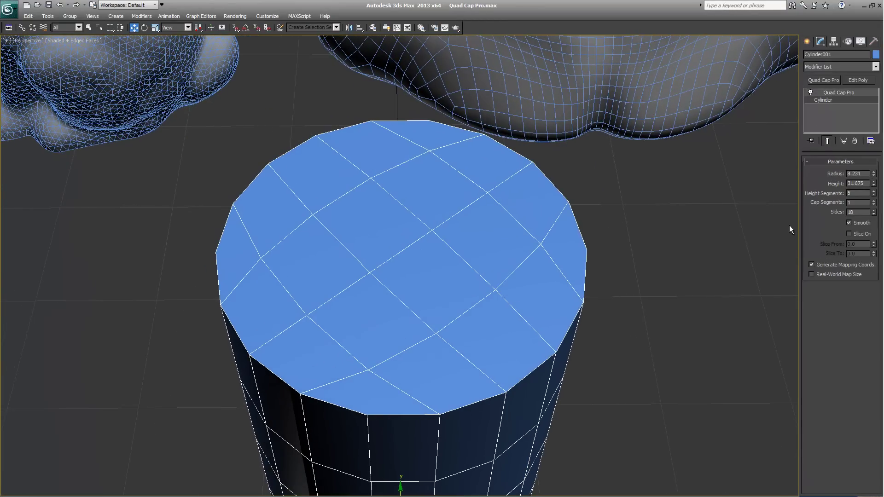
pyautogui.click(873, 211)
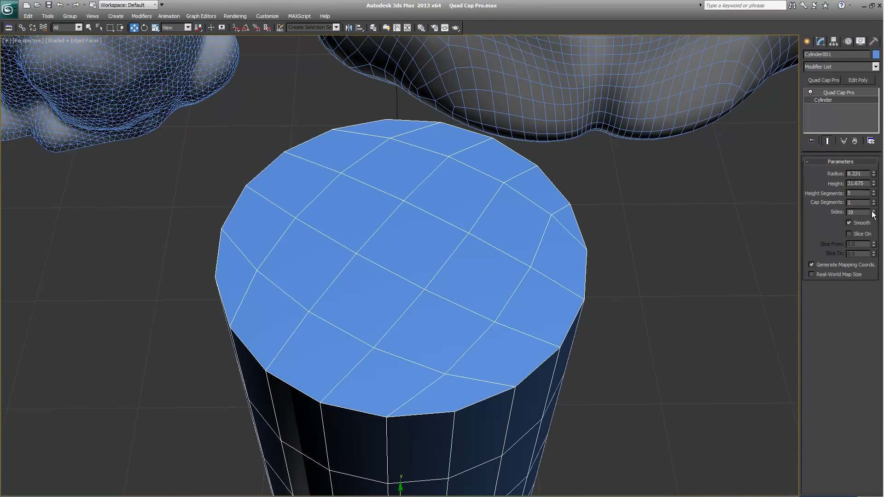
pyautogui.keyDown('alt'); pyautogui.moveTo(644, 217); pyautogui.dragTo(559, 232, button='middle'); pyautogui.keyUp('alt')
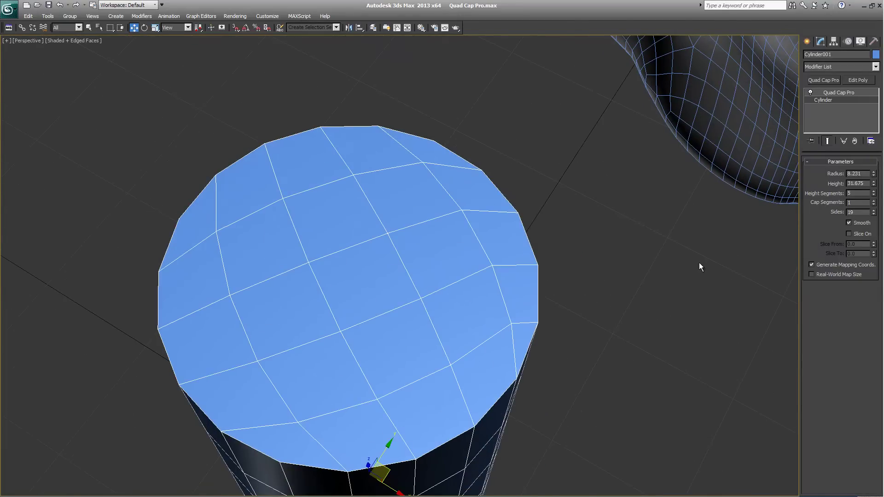
pyautogui.moveTo(564, 291); pyautogui.dragTo(656, 260, button='middle')
pyautogui.click(873, 214)
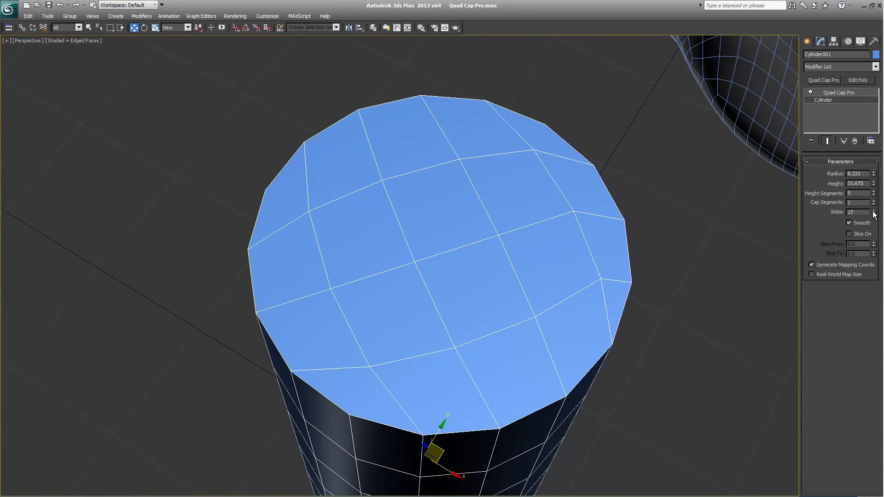
pyautogui.moveTo(874, 214)
pyautogui.mouseDown()
pyautogui.moveTo(853, 76)
pyautogui.moveTo(851, 489)
pyautogui.moveTo(837, 256)
pyautogui.moveTo(824, 301)
pyautogui.moveTo(829, 276)
pyautogui.mouseUp()
# Step: Set the cylinder to six sides, then raise it step by step to 23
pyautogui.moveTo(508, 181)
pyautogui.keyDown('alt'); pyautogui.mouseDown(button='middle')
pyautogui.moveTo(578, 221)
pyautogui.moveTo(523, 214)
pyautogui.moveTo(580, 221)
pyautogui.mouseUp(button='middle'); pyautogui.keyUp('alt')
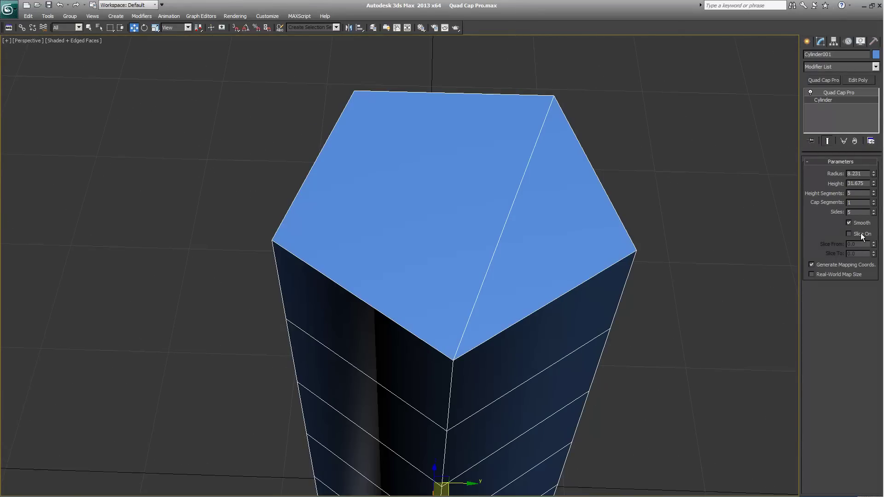
pyautogui.click(872, 211)
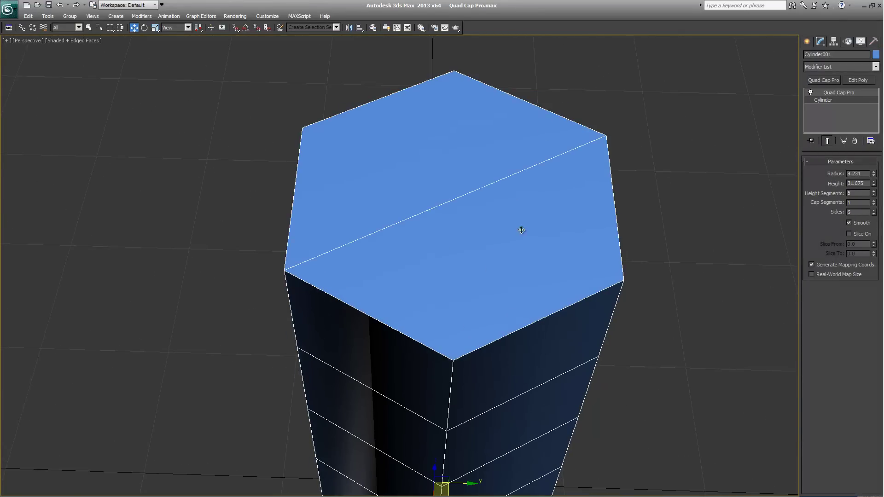
pyautogui.keyDown('alt'); pyautogui.moveTo(522, 230); pyautogui.dragTo(697, 232, button='middle'); pyautogui.keyUp('alt')
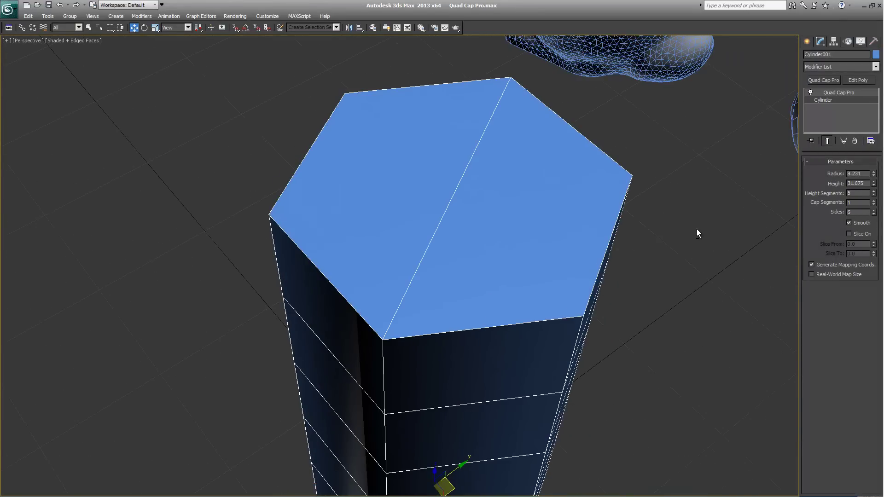
pyautogui.click(873, 211)
pyautogui.click(873, 211)
pyautogui.click(873, 210)
pyautogui.click(873, 211)
pyautogui.click(874, 210)
pyautogui.click(873, 210)
pyautogui.click(873, 210)
pyautogui.click(873, 210)
pyautogui.click(873, 211)
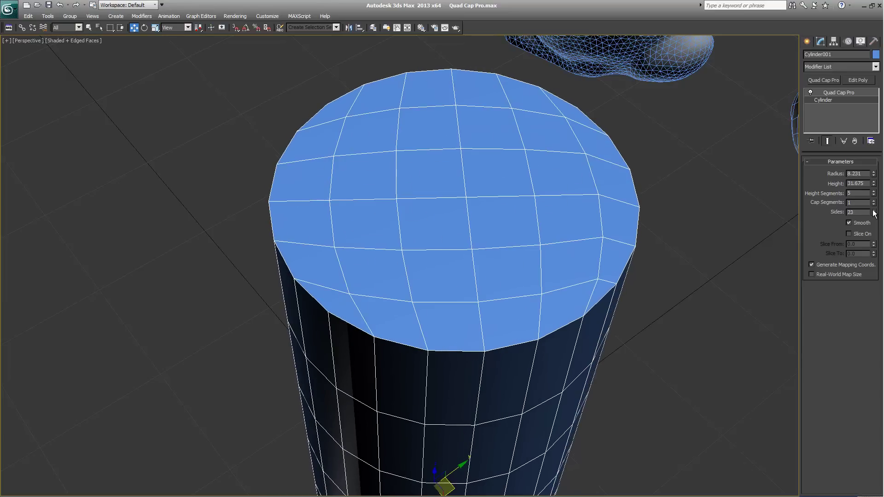
# Step: Insert Edit Poly below Quad Cap Pro and delete the cylinder's bottom cap polygon
pyautogui.click(858, 80)
pyautogui.click(851, 234)
pyautogui.moveTo(663, 175)
pyautogui.keyDown('alt'); pyautogui.mouseDown(button='middle')
pyautogui.moveTo(666, 229)
pyautogui.moveTo(603, 189)
pyautogui.moveTo(538, 277)
pyautogui.moveTo(506, 299)
pyautogui.moveTo(502, 318)
pyautogui.moveTo(541, 319)
pyautogui.moveTo(776, 198)
pyautogui.mouseUp(button='middle'); pyautogui.keyUp('alt')
pyautogui.scroll(-5, 666, 228)
pyautogui.click(488, 312)
pyautogui.press('Delete')
pyautogui.click(848, 233)
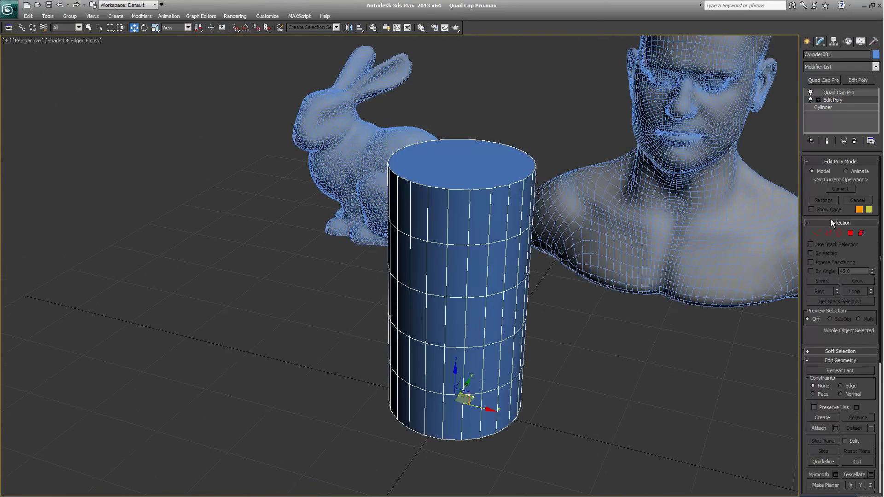
# Step: Set Quad Cap Pro to cap Selection only and switch Edit Poly to Edge mode
pyautogui.click(842, 94)
pyautogui.click(826, 179)
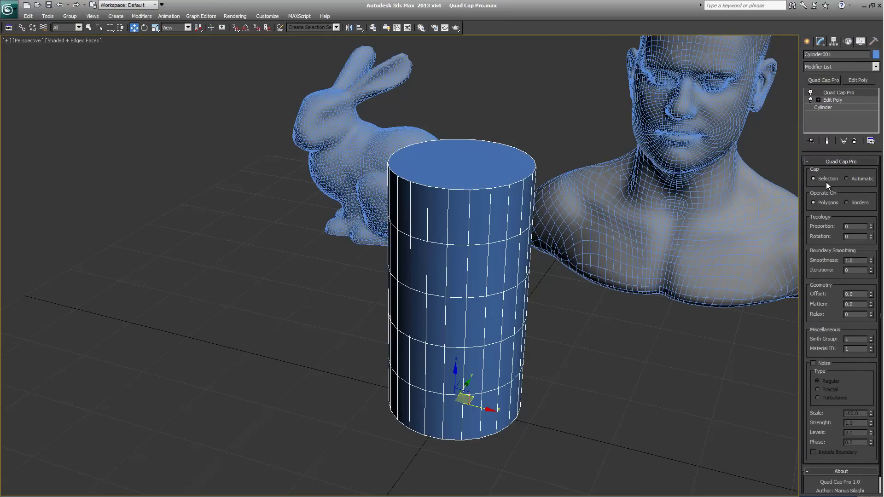
pyautogui.click(842, 100)
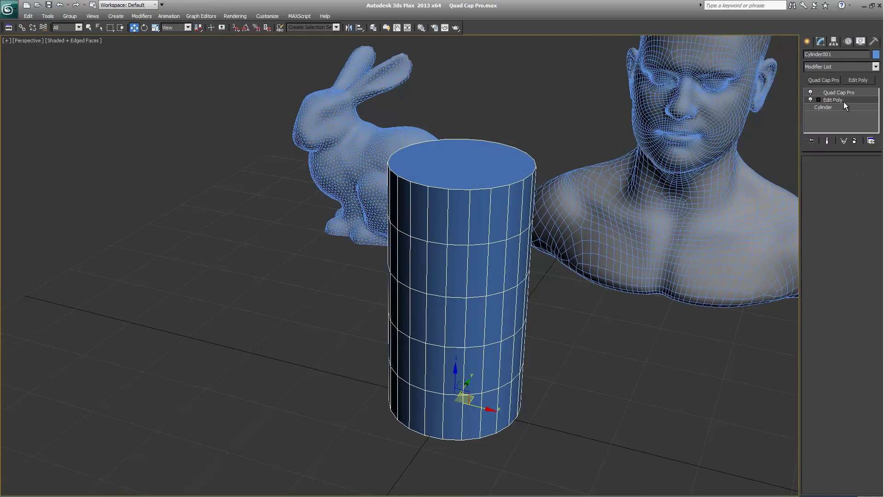
pyautogui.click(831, 233)
pyautogui.moveTo(782, 248)
pyautogui.keyDown('alt'); pyautogui.mouseDown(button='middle')
pyautogui.moveTo(654, 264)
pyautogui.moveTo(689, 213)
pyautogui.mouseUp(button='middle'); pyautogui.keyUp('alt')
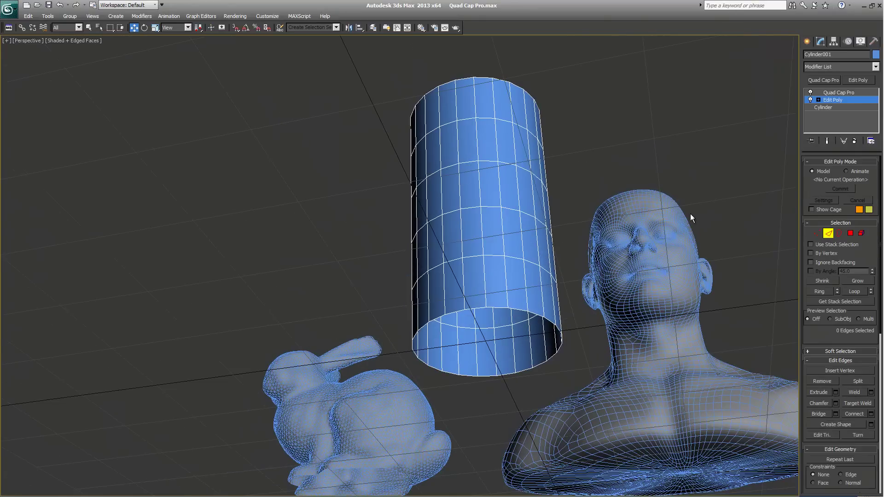
# Step: Select and delete the bottom cap edges, undoing and redoing to compare the result
pyautogui.moveTo(465, 203)
pyautogui.keyDown('alt'); pyautogui.mouseDown(button='middle')
pyautogui.moveTo(553, 248)
pyautogui.moveTo(582, 308)
pyautogui.mouseUp(button='middle'); pyautogui.keyUp('alt')
pyautogui.click(430, 276)
pyautogui.moveTo(538, 264)
pyautogui.keyDown('alt'); pyautogui.mouseDown(button='middle')
pyautogui.moveTo(612, 270)
pyautogui.moveTo(548, 249)
pyautogui.moveTo(559, 317)
pyautogui.mouseUp(button='middle'); pyautogui.keyUp('alt')
pyautogui.scroll(4, 547, 234)
pyautogui.press('Delete')
pyautogui.hotkey('ctrl', 'z')
pyautogui.hotkey('ctrl', 'y')
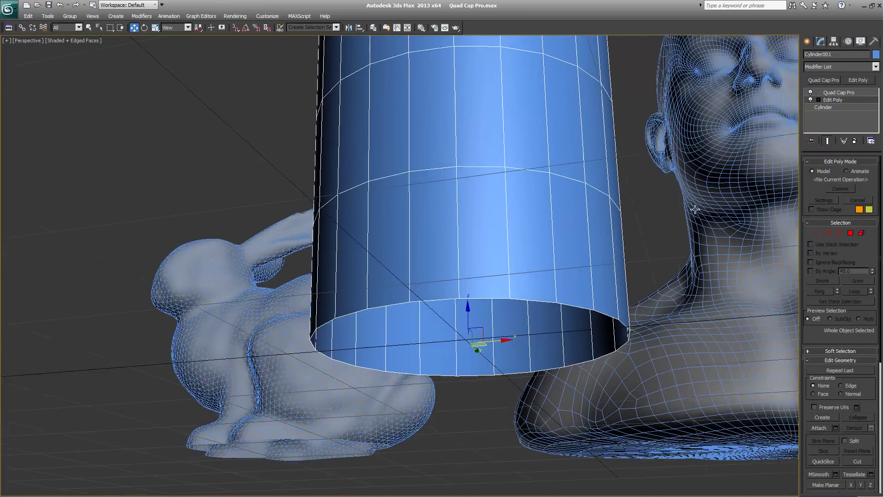
pyautogui.click(843, 93)
# Step: Set Cap to Automatic, compare Operate On Borders versus Polygons, and settle on Polygons
pyautogui.click(860, 180)
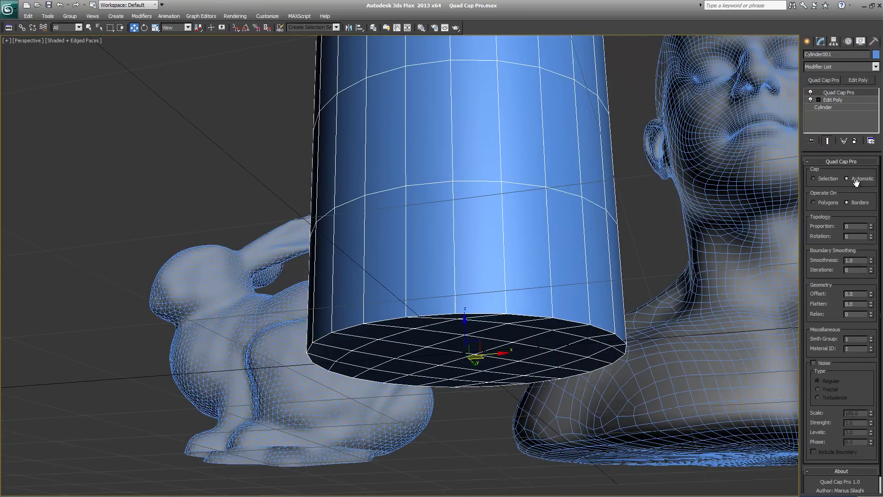
pyautogui.moveTo(634, 228)
pyautogui.keyDown('alt'); pyautogui.mouseDown(button='middle')
pyautogui.moveTo(634, 316)
pyautogui.moveTo(608, 269)
pyautogui.mouseUp(button='middle'); pyautogui.keyUp('alt')
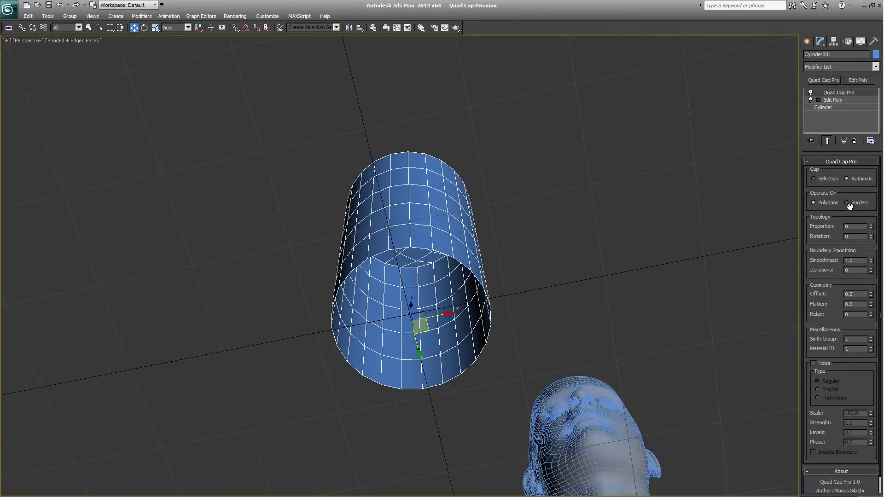
pyautogui.click(853, 205)
pyautogui.click(828, 203)
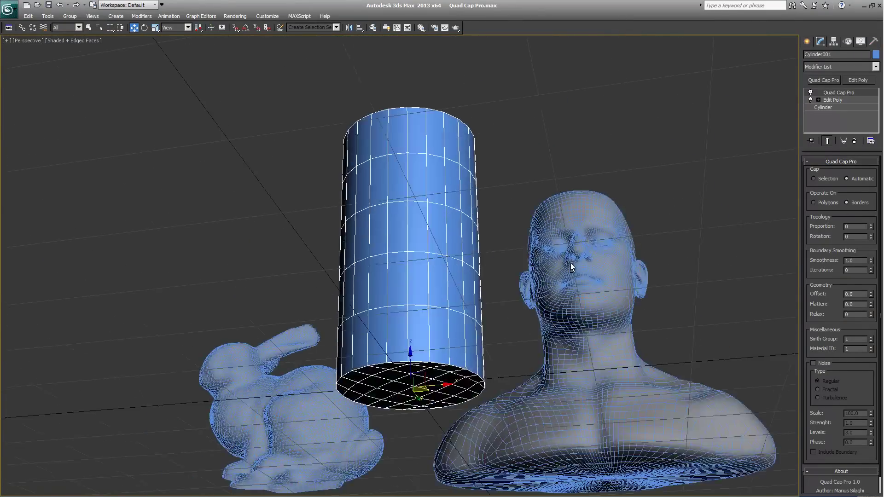
pyautogui.keyDown('alt'); pyautogui.moveTo(571, 263); pyautogui.dragTo(555, 282, button='middle'); pyautogui.keyUp('alt')
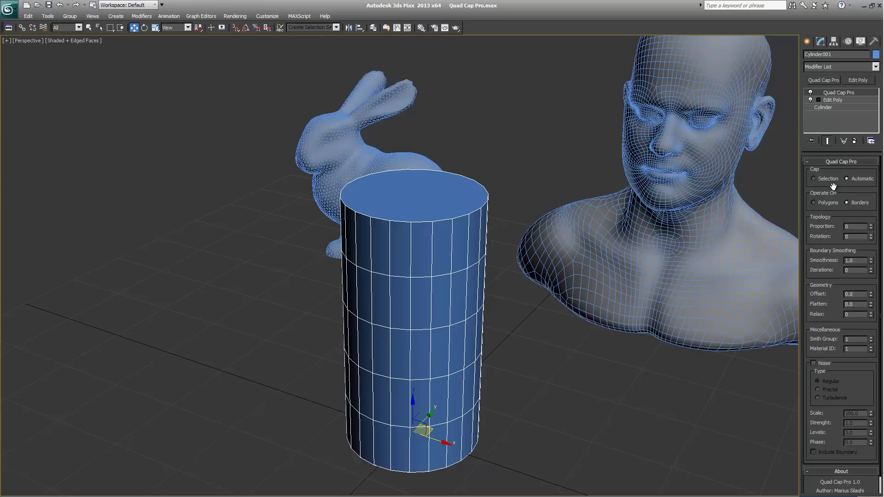
pyautogui.click(833, 206)
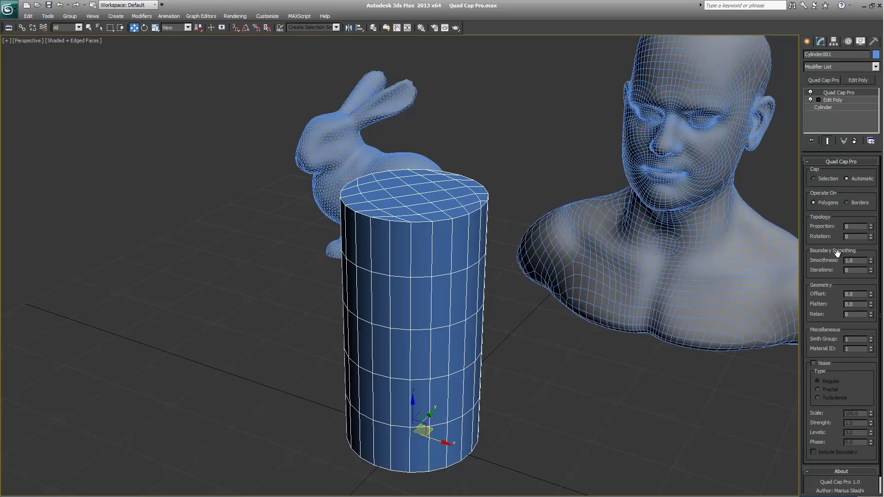
pyautogui.click(838, 107)
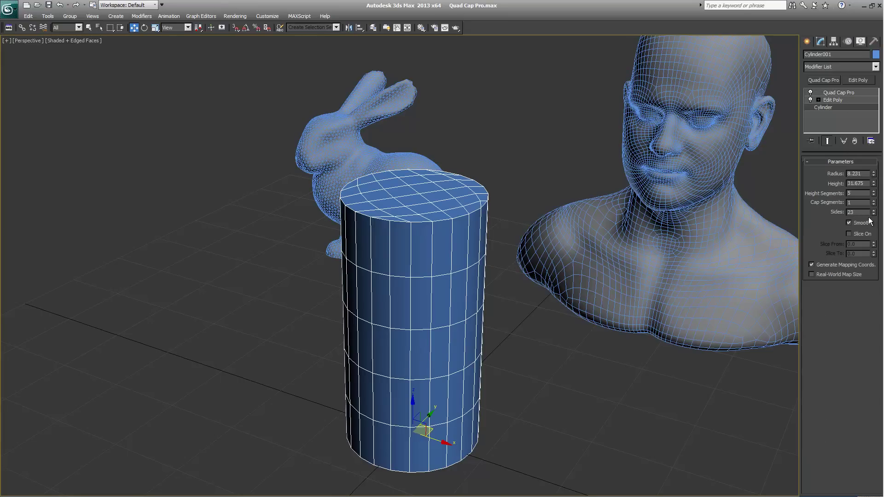
# Step: Raise the cylinder's side count and delete Edit Poly, returning to Quad Cap Pro
pyautogui.moveTo(874, 214); pyautogui.dragTo(863, 33)
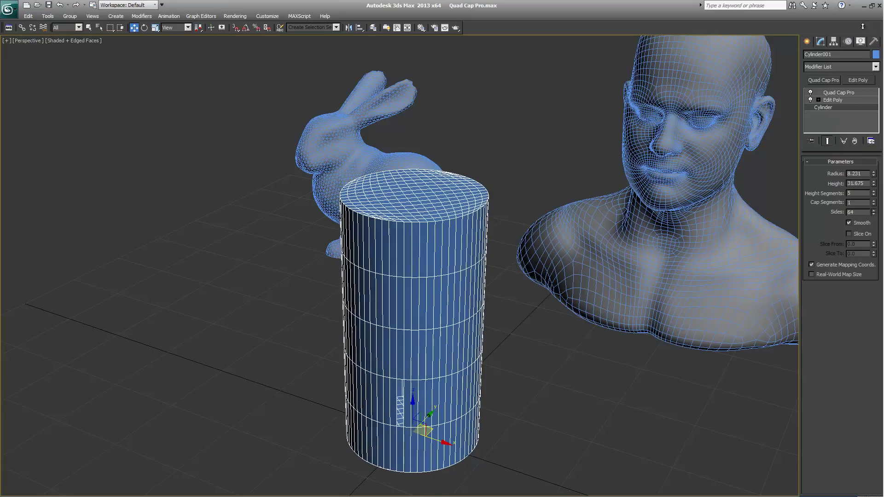
pyautogui.click(849, 100)
pyautogui.click(855, 140)
pyautogui.scroll(5, 363, 194)
pyautogui.click(821, 94)
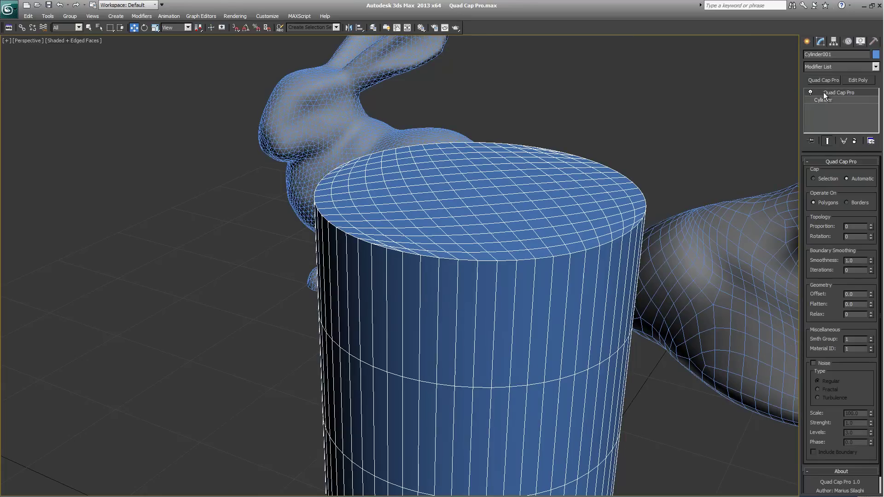
pyautogui.scroll(5, 616, 230)
pyautogui.scroll(-5, 616, 226)
pyautogui.keyDown('alt'); pyautogui.moveTo(630, 226); pyautogui.dragTo(641, 238, button='middle'); pyautogui.keyUp('alt')
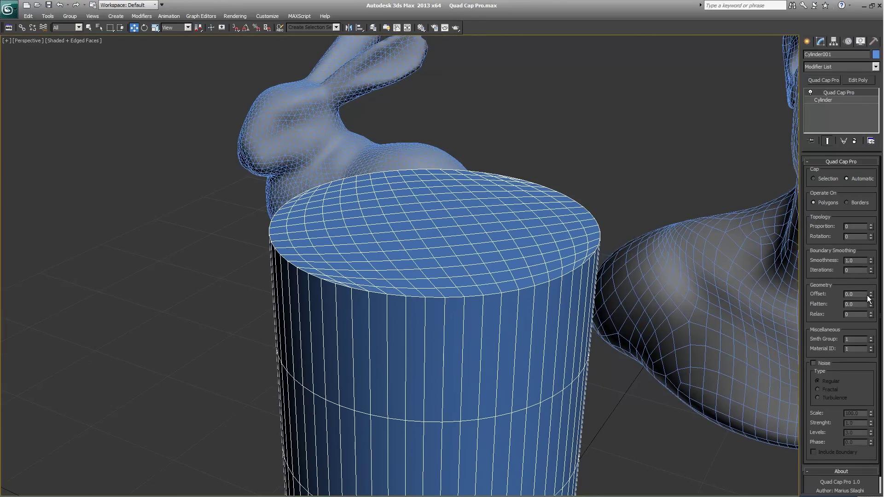
# Step: Adjust the cap's geometry values, enable Noise and set its scale to 25
pyautogui.moveTo(870, 318); pyautogui.dragTo(869, 309)
pyautogui.moveTo(870, 296); pyautogui.dragTo(871, 297)
pyautogui.moveTo(857, 367); pyautogui.dragTo(860, 328)
pyautogui.click(813, 346)
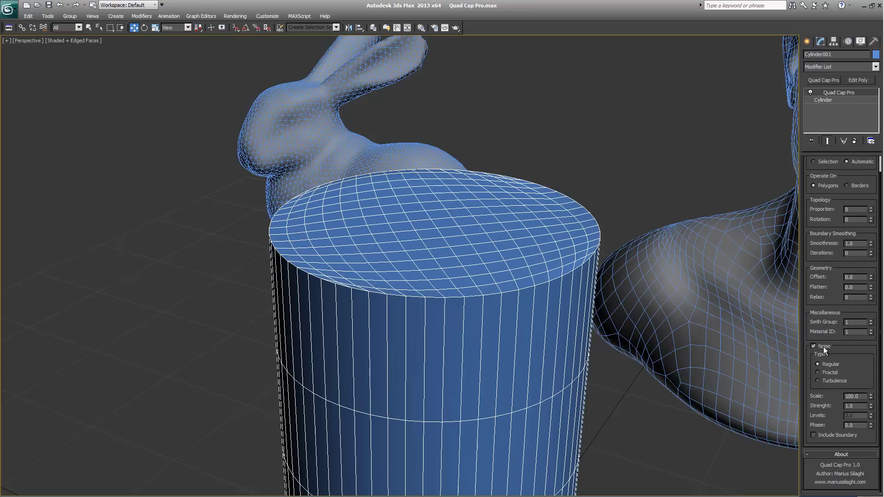
pyautogui.moveTo(871, 396)
pyautogui.mouseDown()
pyautogui.moveTo(870, 435)
pyautogui.moveTo(870, 426)
pyautogui.mouseUp()
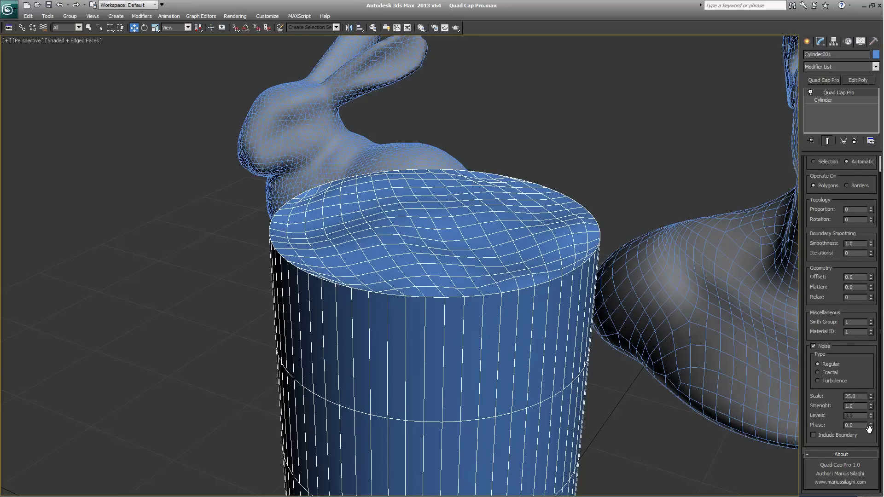
pyautogui.press('F4')
# Step: Increase noise strength, shift the phase, and compare Include Boundary on versus off
pyautogui.moveTo(673, 301)
pyautogui.keyDown('alt'); pyautogui.mouseDown(button='middle')
pyautogui.moveTo(645, 271)
pyautogui.moveTo(667, 264)
pyautogui.mouseUp(button='middle'); pyautogui.keyUp('alt')
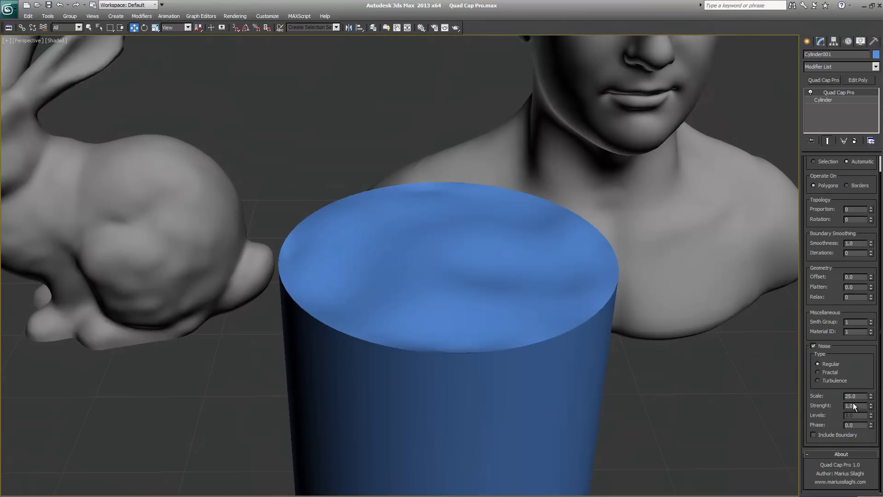
pyautogui.moveTo(872, 399)
pyautogui.mouseDown()
pyautogui.moveTo(872, 388)
pyautogui.moveTo(837, 403)
pyautogui.mouseUp()
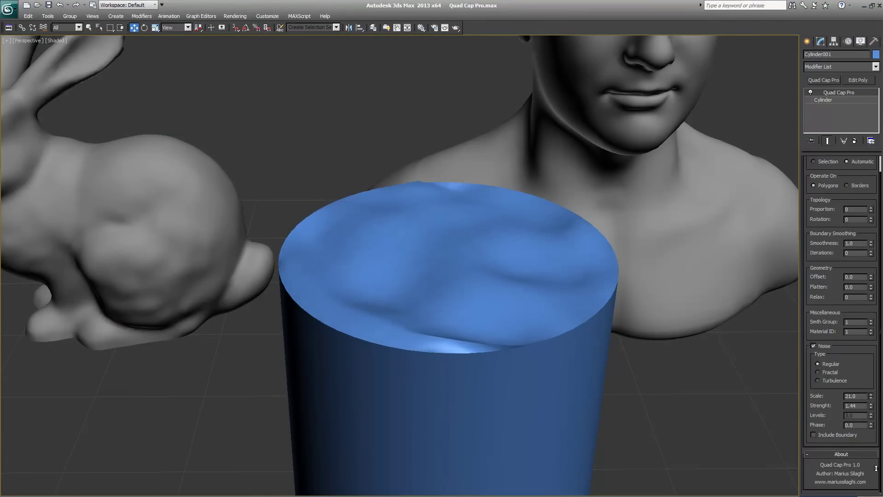
pyautogui.moveTo(718, 340)
pyautogui.keyDown('alt'); pyautogui.mouseDown(button='middle')
pyautogui.moveTo(676, 316)
pyautogui.moveTo(746, 348)
pyautogui.mouseUp(button='middle'); pyautogui.keyUp('alt')
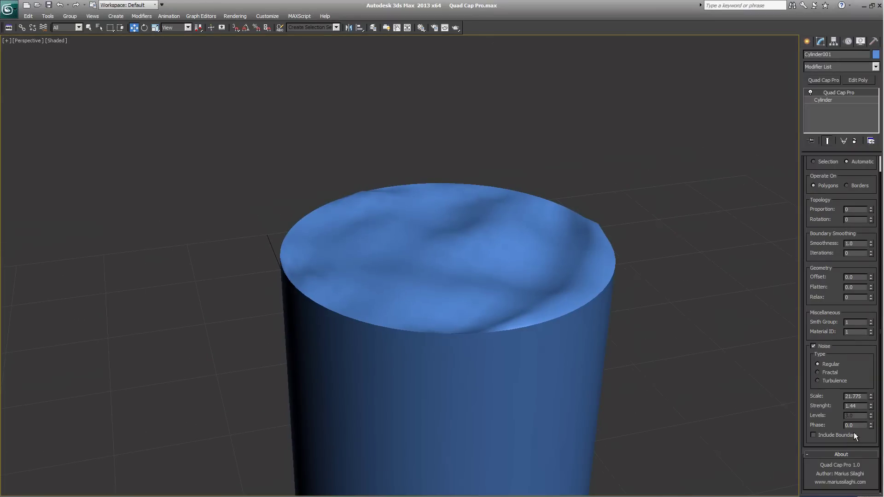
pyautogui.moveTo(870, 429)
pyautogui.mouseDown()
pyautogui.moveTo(820, 316)
pyautogui.moveTo(831, 428)
pyautogui.moveTo(836, 304)
pyautogui.moveTo(847, 475)
pyautogui.moveTo(851, 406)
pyautogui.mouseUp()
pyautogui.press('F4')
pyautogui.click(833, 437)
pyautogui.press('F4')
pyautogui.press('F4')
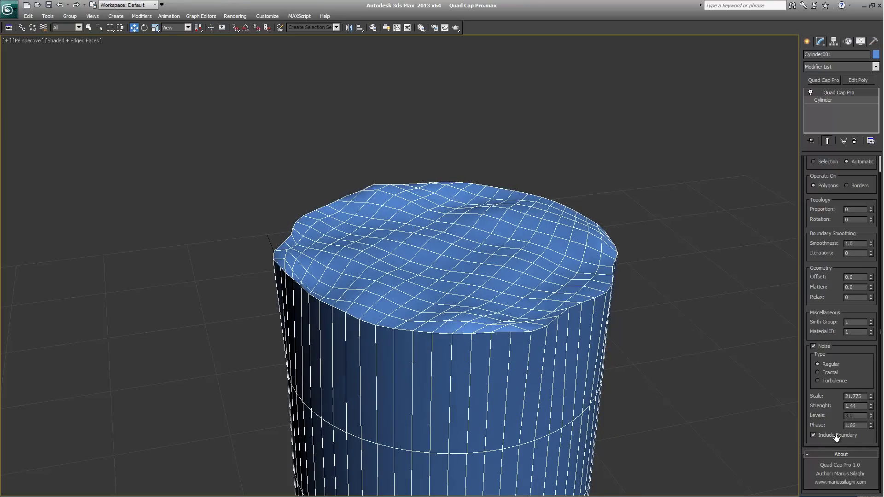
pyautogui.click(836, 436)
# Step: Compare Fractal and Turbulence noise, keep Fractal, and tune its values with the rim unaffected
pyautogui.moveTo(870, 425)
pyautogui.mouseDown()
pyautogui.moveTo(870, 326)
pyautogui.moveTo(877, 407)
pyautogui.mouseUp()
pyautogui.click(832, 374)
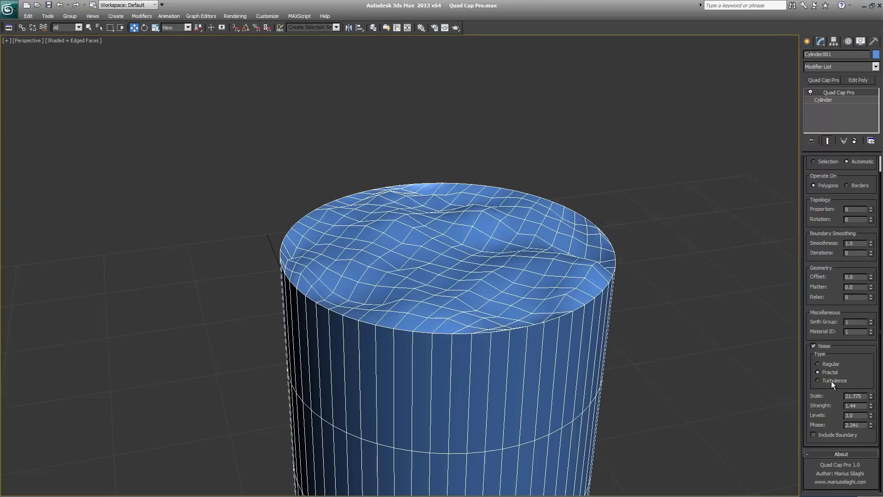
pyautogui.click(828, 381)
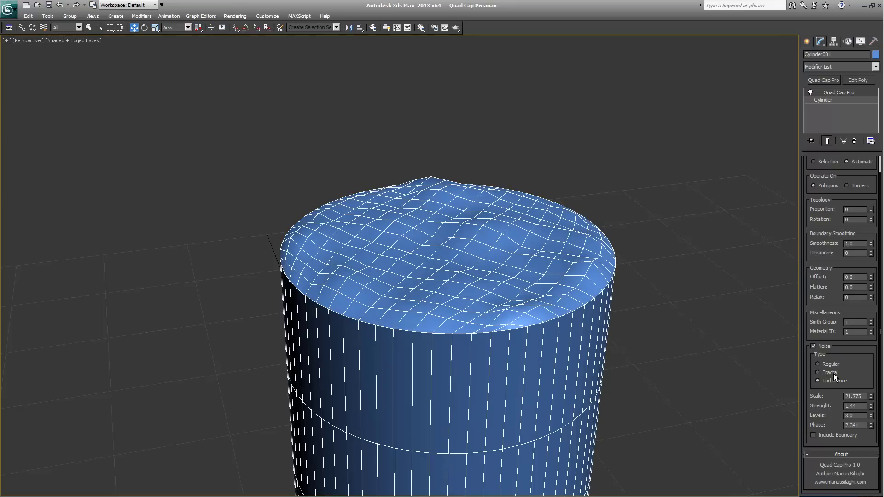
pyautogui.click(833, 374)
pyautogui.moveTo(871, 417)
pyautogui.mouseDown()
pyautogui.moveTo(870, 452)
pyautogui.moveTo(871, 405)
pyautogui.mouseUp()
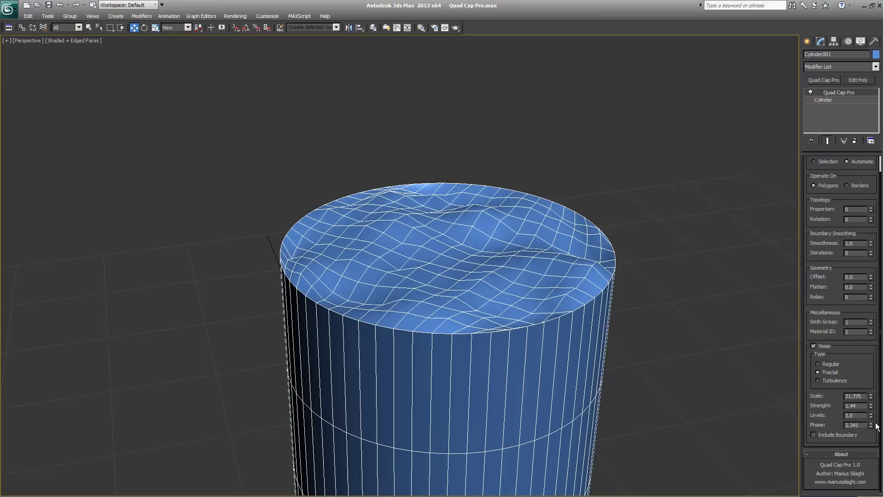
pyautogui.click(844, 101)
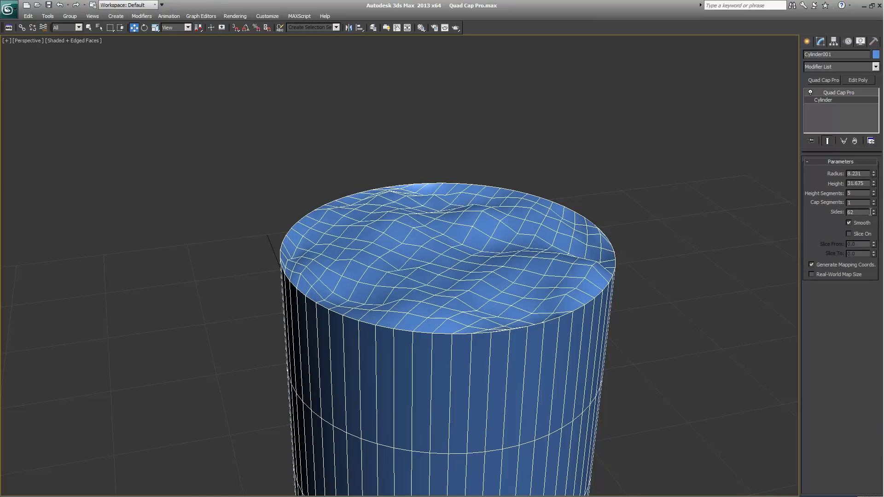
# Step: Raise the cylinder to 142 sides and give its cap Fractal noise with phase near 2.95
pyautogui.moveTo(872, 212); pyautogui.dragTo(851, 333)
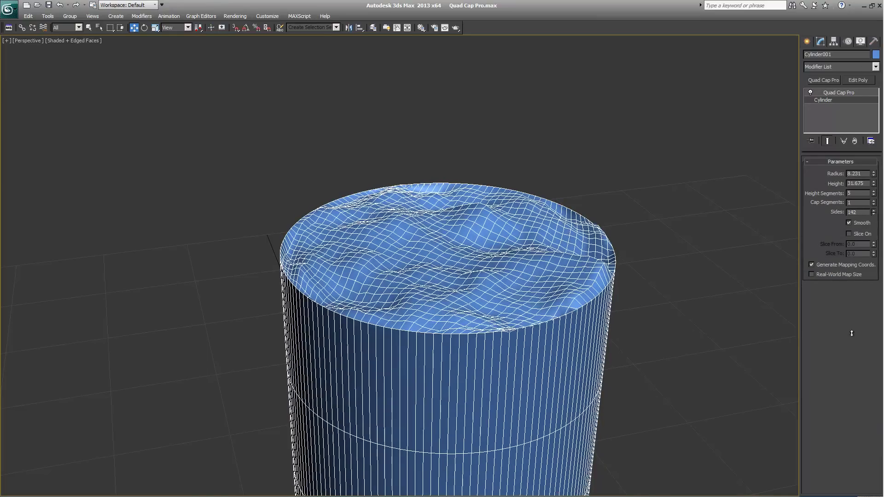
pyautogui.press('F4')
pyautogui.click(831, 94)
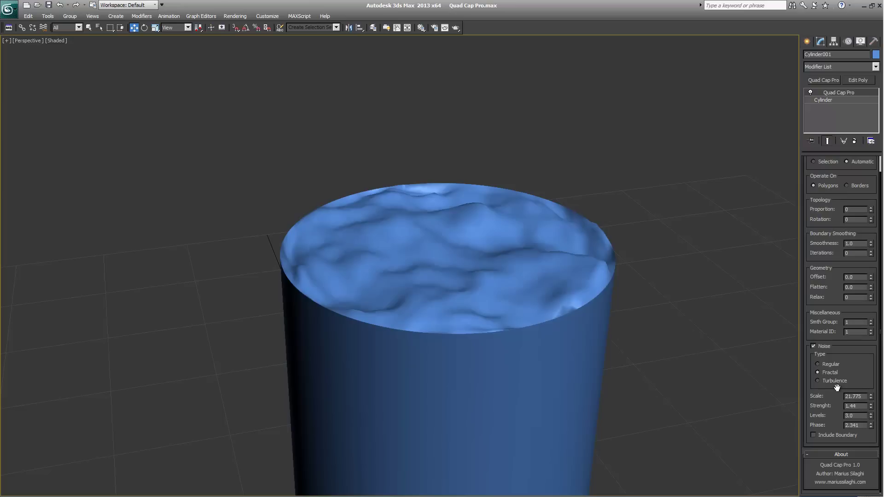
pyautogui.click(831, 372)
pyautogui.moveTo(871, 427)
pyautogui.mouseDown()
pyautogui.moveTo(864, 409)
pyautogui.moveTo(872, 417)
pyautogui.mouseUp()
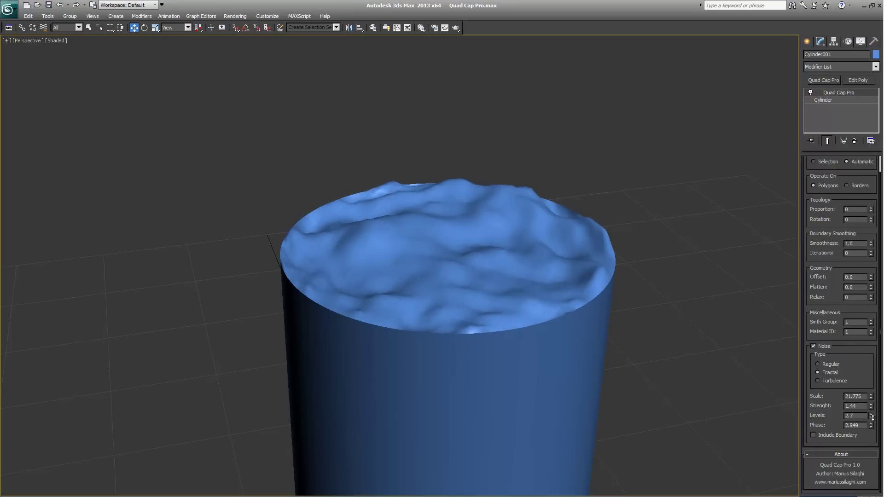
pyautogui.click(841, 434)
# Step: Exclude the cap rim from the noise again and delete the cylinder
pyautogui.click(841, 435)
pyautogui.scroll(-2, 628, 312)
pyautogui.scroll(-5, 627, 310)
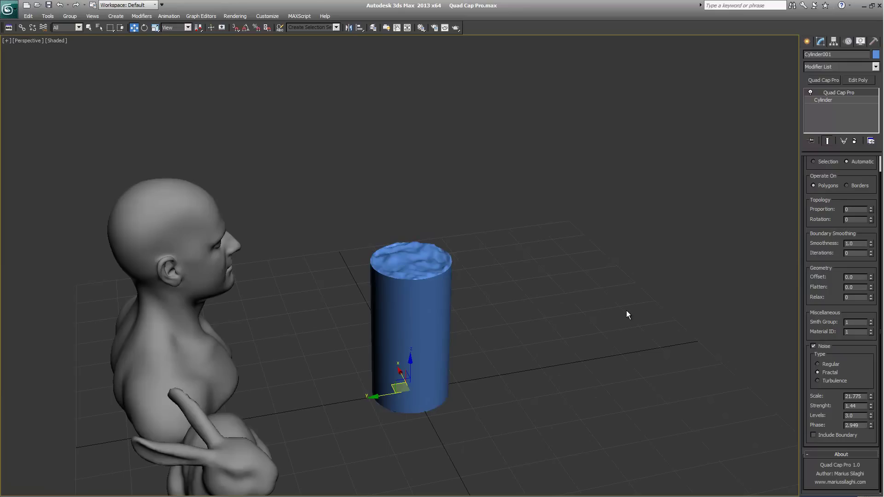
pyautogui.moveTo(598, 307)
pyautogui.mouseDown(button='middle')
pyautogui.moveTo(601, 301)
pyautogui.moveTo(450, 237)
pyautogui.moveTo(523, 314)
pyautogui.moveTo(498, 173)
pyautogui.mouseUp(button='middle')
pyautogui.scroll(-2, 593, 297)
pyautogui.scroll(-3, 611, 296)
pyautogui.scroll(5, 523, 314)
pyautogui.press('Delete')
pyautogui.scroll(-3, 521, 322)
# Step: Select the Torso bust and box-select the crown polygons in Polygon mode
pyautogui.click(497, 173)
pyautogui.scroll(5, 637, 255)
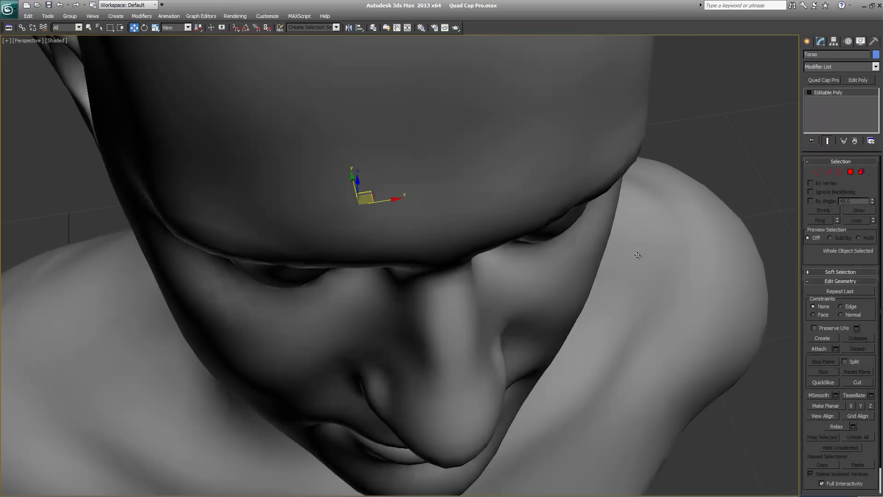
pyautogui.scroll(-5, 637, 255)
pyautogui.click(848, 172)
pyautogui.keyDown('alt'); pyautogui.moveTo(610, 286); pyautogui.dragTo(515, 238, button='middle'); pyautogui.keyUp('alt')
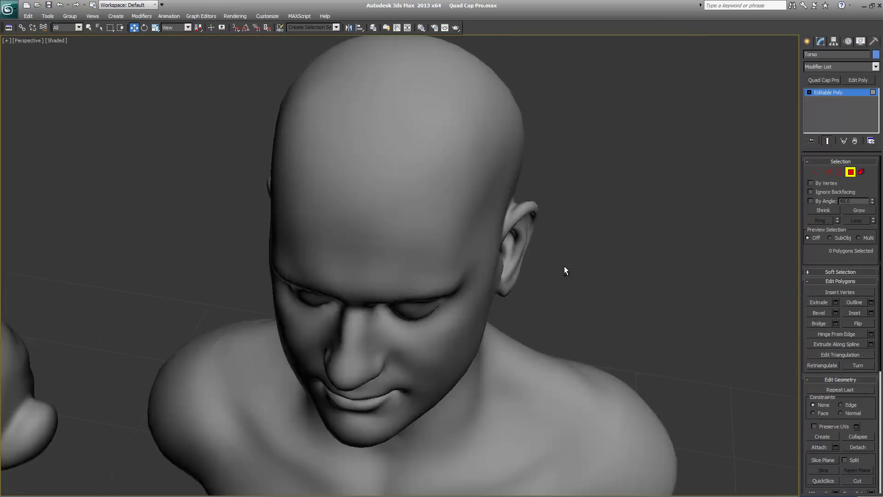
pyautogui.moveTo(527, 178); pyautogui.dragTo(346, 239)
pyautogui.keyDown('alt'); pyautogui.moveTo(346, 239); pyautogui.dragTo(723, 133, button='middle'); pyautogui.keyUp('alt')
pyautogui.scroll(4, 461, 207)
# Step: Apply Quad Cap Pro to the selected crown polygons
pyautogui.click(827, 78)
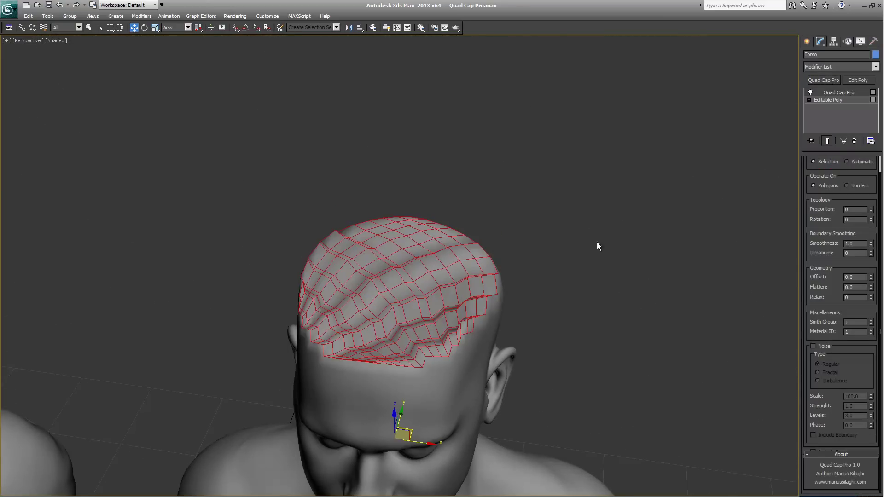
pyautogui.scroll(5, 597, 242)
pyautogui.scroll(-4, 597, 242)
pyautogui.moveTo(597, 241)
pyautogui.keyDown('alt'); pyautogui.mouseDown(button='middle')
pyautogui.moveTo(648, 175)
pyautogui.moveTo(638, 193)
pyautogui.mouseUp(button='middle'); pyautogui.keyUp('alt')
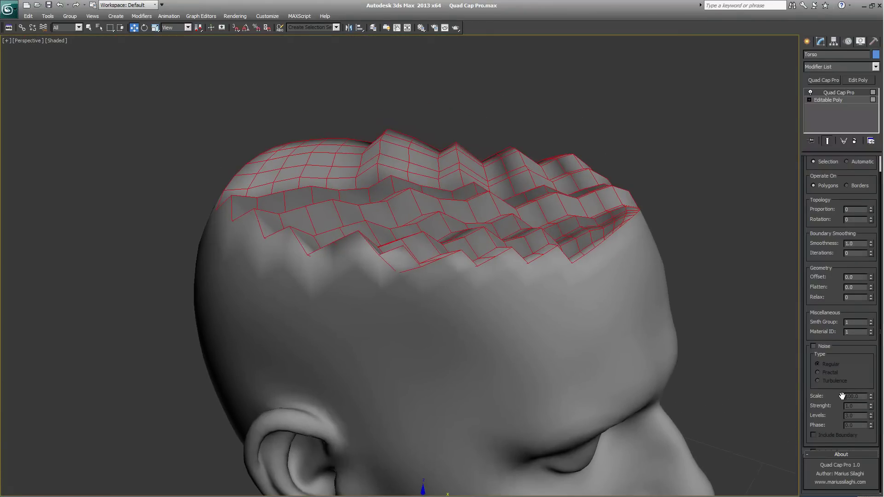
# Step: Set the crown cap to smoothing group 2 with 4 boundary smoothing iterations
pyautogui.click(872, 322)
pyautogui.moveTo(783, 286)
pyautogui.keyDown('alt'); pyautogui.mouseDown(button='middle')
pyautogui.moveTo(673, 233)
pyautogui.moveTo(780, 199)
pyautogui.mouseUp(button='middle'); pyautogui.keyUp('alt')
pyautogui.moveTo(816, 233); pyautogui.dragTo(834, 295)
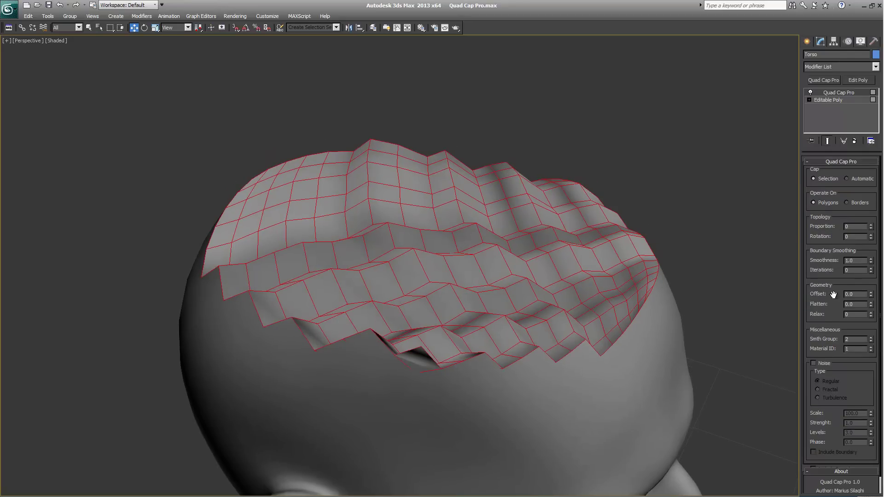
pyautogui.click(870, 269)
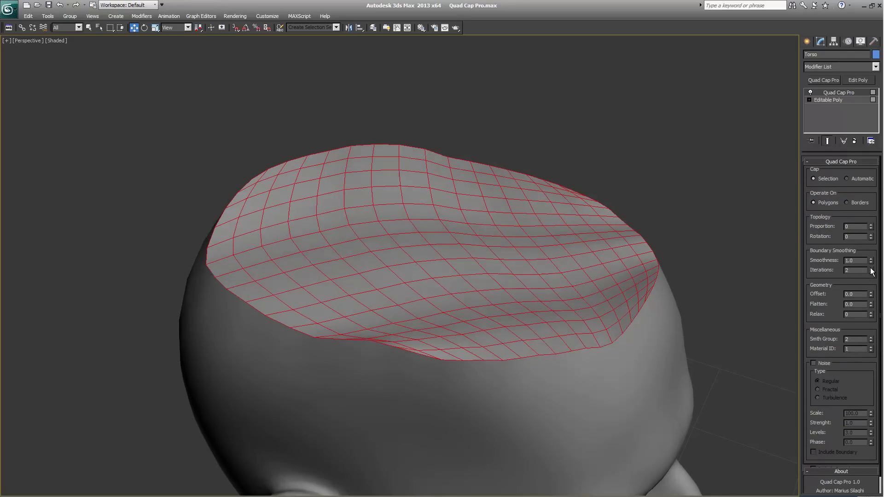
pyautogui.moveTo(872, 270); pyautogui.dragTo(870, 253)
pyautogui.press('F4')
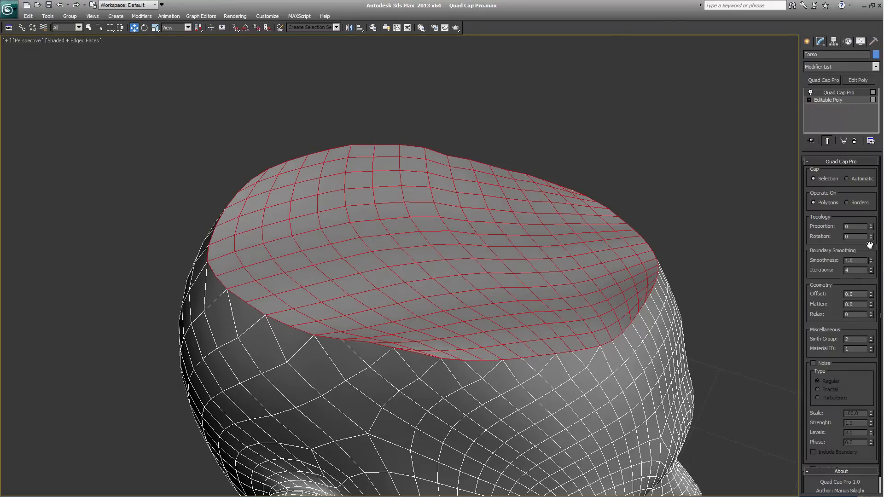
# Step: Try the cap's offset and flatten values, reset both to zero, and relax the cap
pyautogui.moveTo(870, 295)
pyautogui.mouseDown()
pyautogui.moveTo(869, 317)
pyautogui.moveTo(861, 217)
pyautogui.moveTo(864, 246)
pyautogui.mouseUp()
pyautogui.rightClick(871, 294)
pyautogui.press('F4')
pyautogui.rightClick(870, 304)
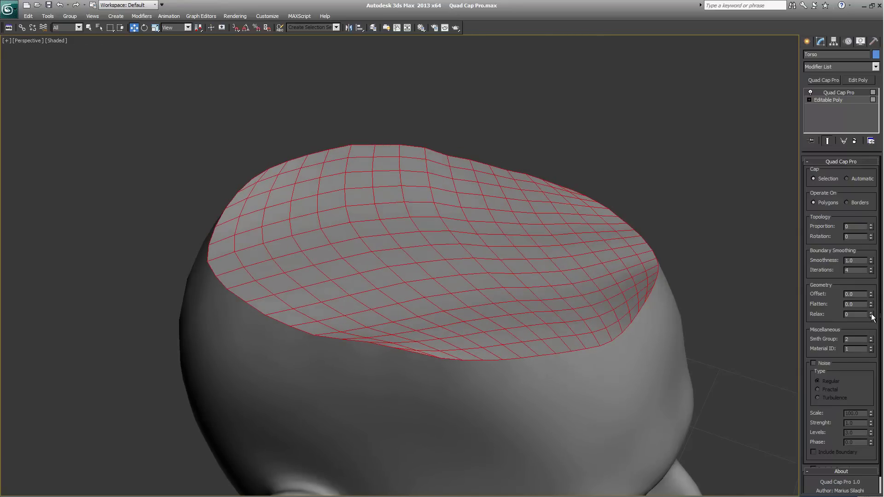
pyautogui.moveTo(871, 315)
pyautogui.mouseDown()
pyautogui.moveTo(871, 266)
pyautogui.moveTo(868, 328)
pyautogui.moveTo(860, 280)
pyautogui.moveTo(825, 305)
pyautogui.mouseUp()
pyautogui.press('F4')
# Step: Enable noise on the crown cap with its scale lowered to 15
pyautogui.click(813, 363)
pyautogui.moveTo(871, 418); pyautogui.dragTo(868, 452)
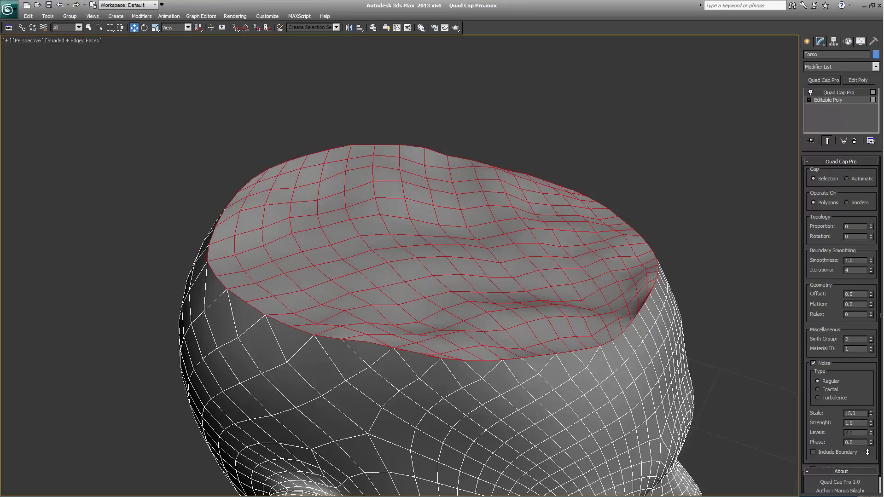
pyautogui.scroll(-6, 672, 277)
pyautogui.press('F4')
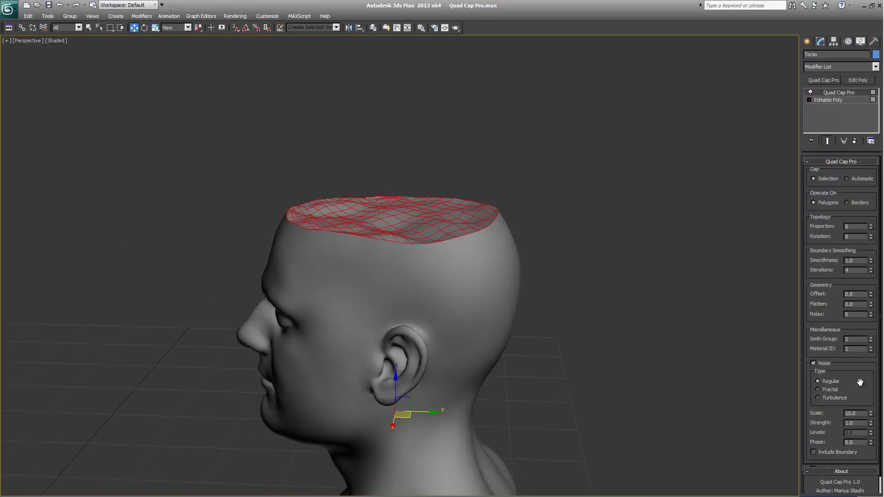
pyautogui.keyDown('alt'); pyautogui.moveTo(645, 221); pyautogui.dragTo(580, 217, button='middle'); pyautogui.keyUp('alt')
# Step: Add an Edit Poly modifier and move it above Quad Cap Pro
pyautogui.click(845, 101)
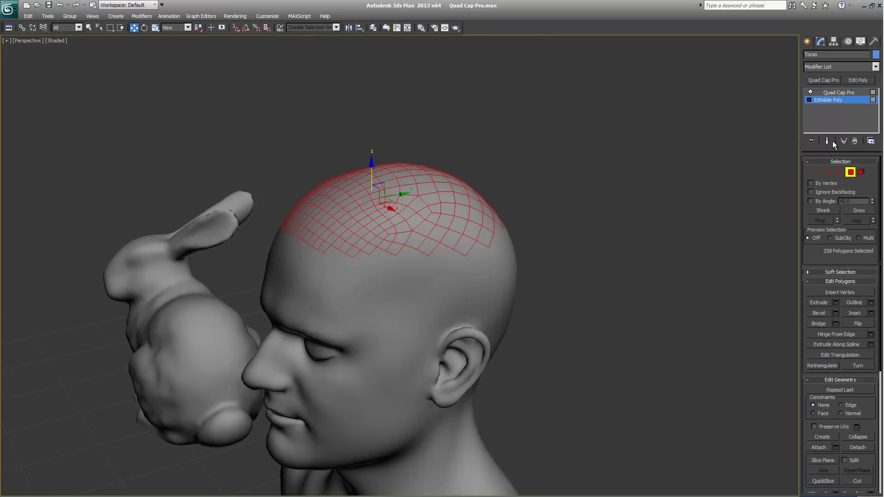
pyautogui.click(854, 81)
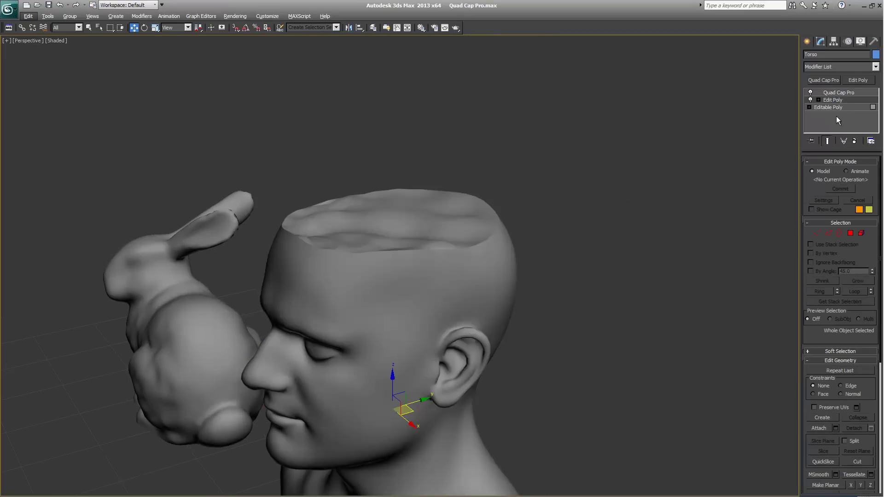
pyautogui.moveTo(840, 99); pyautogui.dragTo(843, 88)
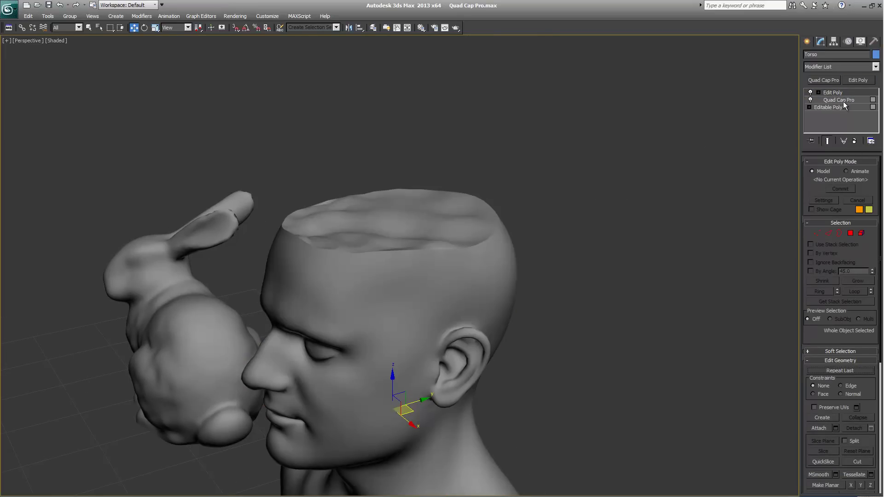
pyautogui.click(844, 100)
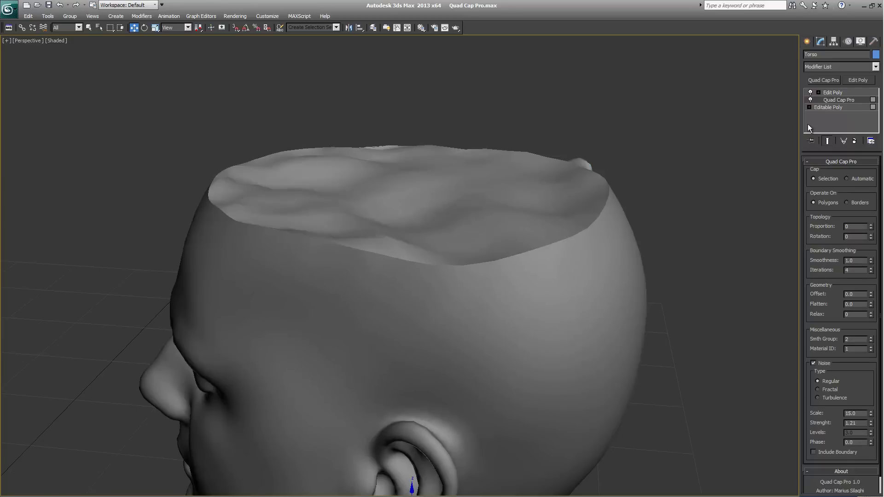
# Step: Turn on Show End Result at Editable Poly and add a second Edit Poly below Quad Cap Pro
pyautogui.click(852, 108)
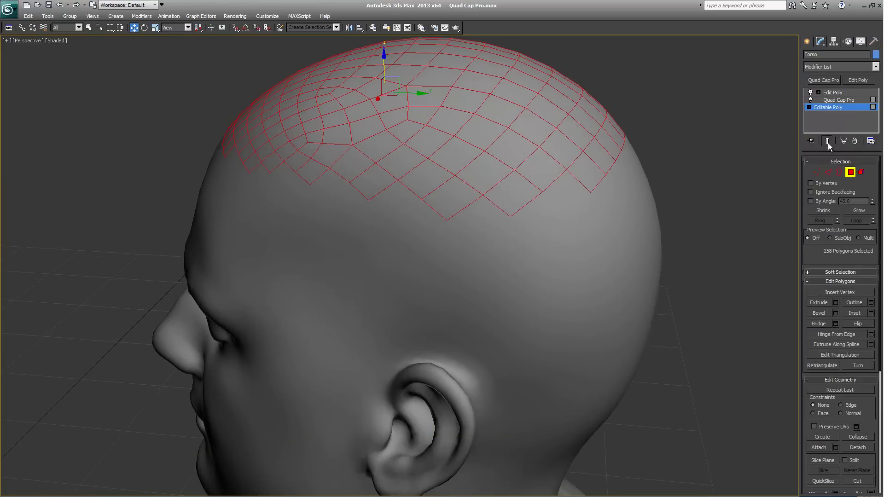
pyautogui.click(827, 141)
pyautogui.scroll(-2, 703, 178)
pyautogui.scroll(-2, 678, 183)
pyautogui.scroll(-3, 664, 161)
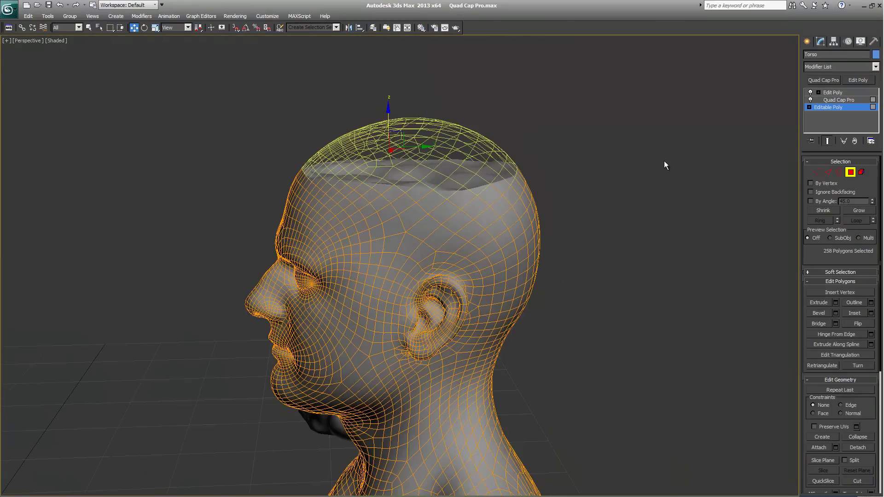
pyautogui.click(858, 79)
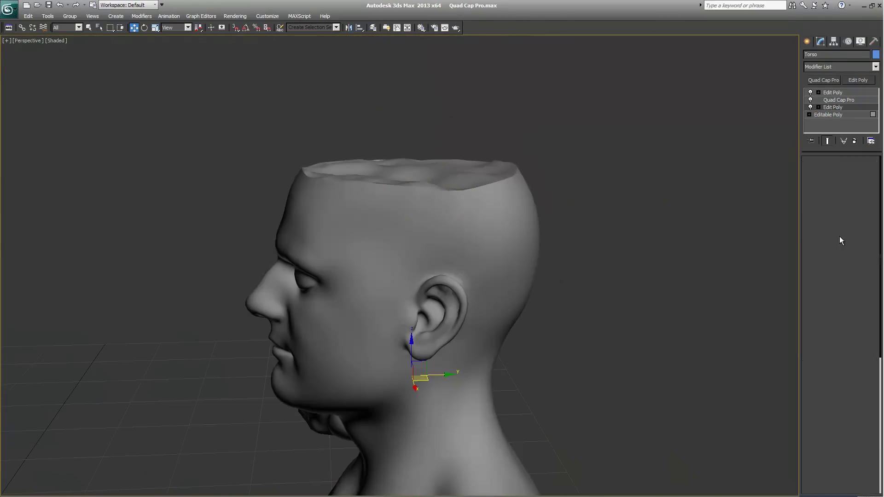
pyautogui.click(850, 234)
# Step: Region-select polygons across the top of the head to preview the cap
pyautogui.moveTo(610, 148)
pyautogui.keyDown('alt'); pyautogui.mouseDown(button='middle')
pyautogui.moveTo(474, 183)
pyautogui.moveTo(522, 178)
pyautogui.moveTo(533, 229)
pyautogui.moveTo(526, 202)
pyautogui.mouseUp(button='middle'); pyautogui.keyUp('alt')
pyautogui.press('F4')
pyautogui.keyDown('alt'); pyautogui.moveTo(416, 228); pyautogui.dragTo(451, 235, button='middle'); pyautogui.keyUp('alt')
pyautogui.press('F4')
pyautogui.scroll(3, 457, 237)
pyautogui.moveTo(588, 253)
pyautogui.keyDown('alt'); pyautogui.mouseDown(button='middle')
pyautogui.moveTo(558, 253)
pyautogui.moveTo(565, 157)
pyautogui.mouseUp(button='middle'); pyautogui.keyUp('alt')
pyautogui.moveTo(379, 208); pyautogui.dragTo(378, 208)
pyautogui.moveTo(378, 209)
pyautogui.keyDown('alt'); pyautogui.mouseDown(button='middle')
pyautogui.moveTo(596, 306)
pyautogui.moveTo(421, 291)
pyautogui.mouseUp(button='middle'); pyautogui.keyUp('alt')
pyautogui.scroll(-3, 571, 304)
# Step: Add neck, rear-head and face polygons to the selection, watching Quad Cap Pro fill them
pyautogui.moveTo(421, 291); pyautogui.dragTo(540, 287)
pyautogui.moveTo(310, 288); pyautogui.dragTo(309, 289)
pyautogui.moveTo(309, 288)
pyautogui.keyDown('alt'); pyautogui.mouseDown(button='middle')
pyautogui.moveTo(487, 310)
pyautogui.moveTo(544, 295)
pyautogui.moveTo(472, 230)
pyautogui.moveTo(597, 302)
pyautogui.moveTo(611, 300)
pyautogui.moveTo(701, 148)
pyautogui.mouseUp(button='middle'); pyautogui.keyUp('alt')
pyautogui.keyDown('ctrl'); pyautogui.moveTo(701, 148); pyautogui.dragTo(642, 318); pyautogui.keyUp('ctrl')
pyautogui.moveTo(642, 322)
pyautogui.keyDown('alt'); pyautogui.mouseDown(button='middle')
pyautogui.moveTo(582, 291)
pyautogui.moveTo(572, 310)
pyautogui.mouseUp(button='middle'); pyautogui.keyUp('alt')
pyautogui.keyDown('ctrl'); pyautogui.moveTo(198, 185); pyautogui.dragTo(323, 378); pyautogui.keyUp('ctrl')
pyautogui.moveTo(349, 179)
pyautogui.keyDown('ctrl'); pyautogui.keyDown('alt'); pyautogui.mouseDown(button='middle')
pyautogui.moveTo(351, 306)
pyautogui.moveTo(463, 124)
pyautogui.mouseUp(button='middle'); pyautogui.keyUp('alt'); pyautogui.keyUp('ctrl')
pyautogui.keyDown('ctrl'); pyautogui.moveTo(264, 221); pyautogui.dragTo(265, 222); pyautogui.keyUp('ctrl')
pyautogui.moveTo(265, 222)
pyautogui.keyDown('alt'); pyautogui.mouseDown(button='middle')
pyautogui.moveTo(515, 272)
pyautogui.moveTo(310, 233)
pyautogui.mouseUp(button='middle'); pyautogui.keyUp('alt')
pyautogui.scroll(5, 310, 233)
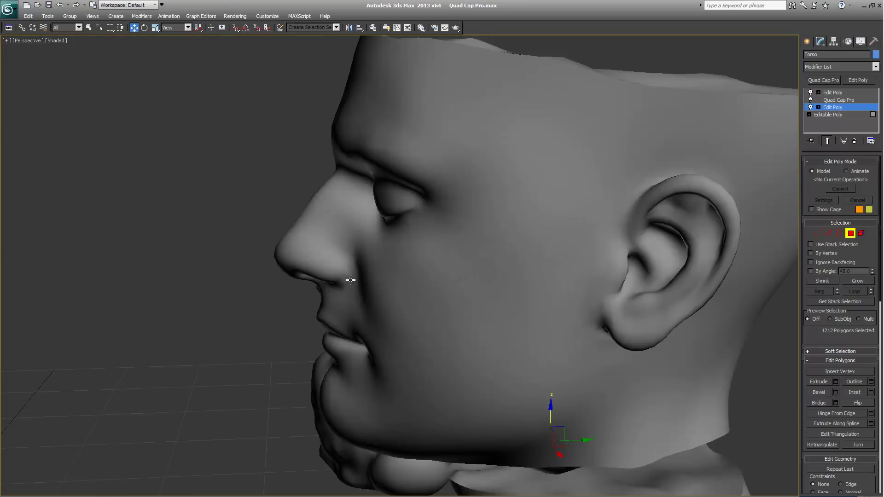
pyautogui.scroll(-4, 305, 205)
pyautogui.scroll(3, 347, 246)
# Step: Add large face and ear regions, then clear the selection to restore the whole head
pyautogui.keyDown('ctrl'); pyautogui.moveTo(404, 324); pyautogui.dragTo(404, 324); pyautogui.keyUp('ctrl')
pyautogui.moveTo(404, 324)
pyautogui.keyDown('alt'); pyautogui.mouseDown(button='middle')
pyautogui.moveTo(381, 292)
pyautogui.moveTo(460, 294)
pyautogui.moveTo(385, 296)
pyautogui.mouseUp(button='middle'); pyautogui.keyUp('alt')
pyautogui.scroll(2, 360, 258)
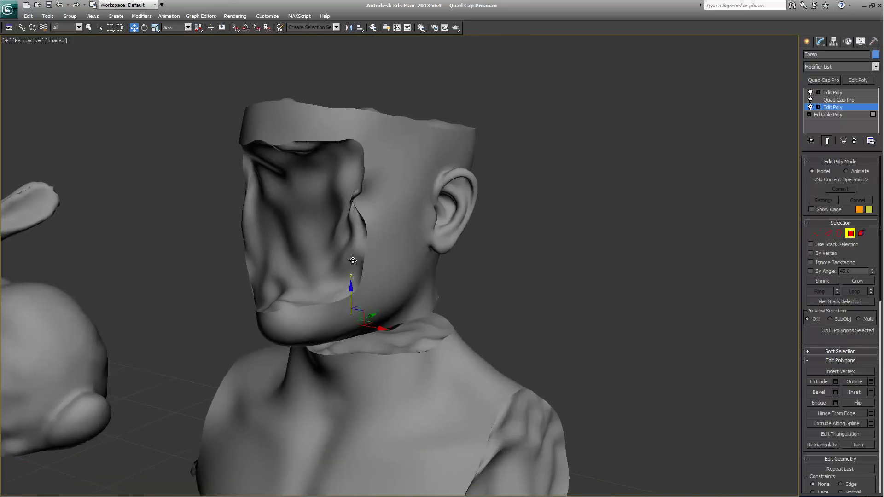
pyautogui.keyDown('alt'); pyautogui.moveTo(360, 259); pyautogui.dragTo(464, 168, button='middle'); pyautogui.keyUp('alt')
pyautogui.keyDown('ctrl'); pyautogui.moveTo(418, 252); pyautogui.dragTo(418, 252); pyautogui.keyUp('ctrl')
pyautogui.moveTo(418, 252)
pyautogui.keyDown('alt'); pyautogui.mouseDown(button='middle')
pyautogui.moveTo(408, 233)
pyautogui.moveTo(477, 221)
pyautogui.moveTo(538, 241)
pyautogui.moveTo(558, 234)
pyautogui.mouseUp(button='middle'); pyautogui.keyUp('alt')
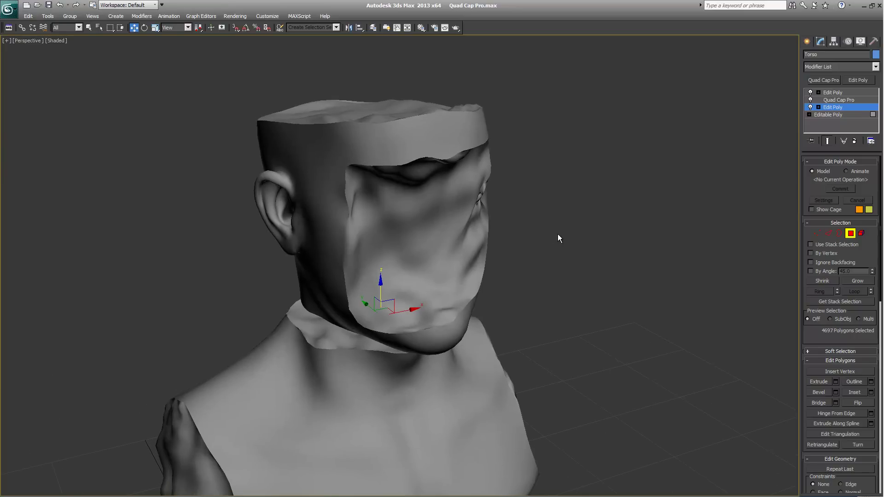
pyautogui.scroll(-4, 558, 235)
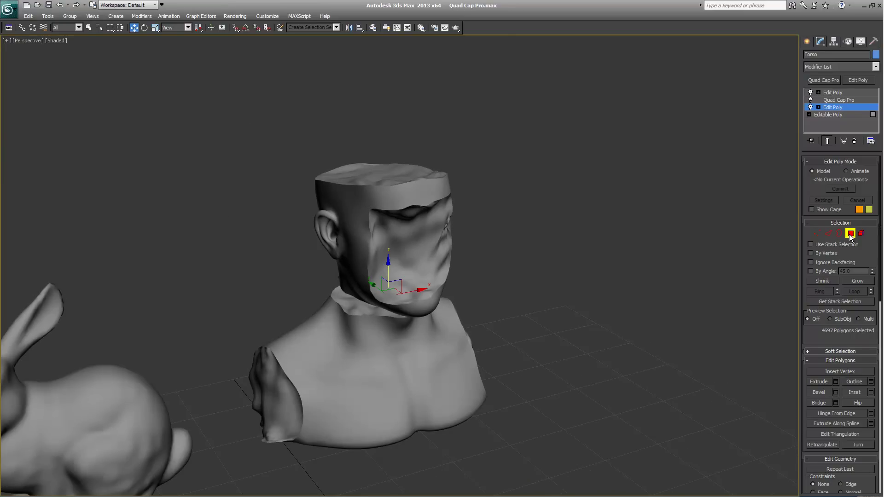
pyautogui.click(602, 197)
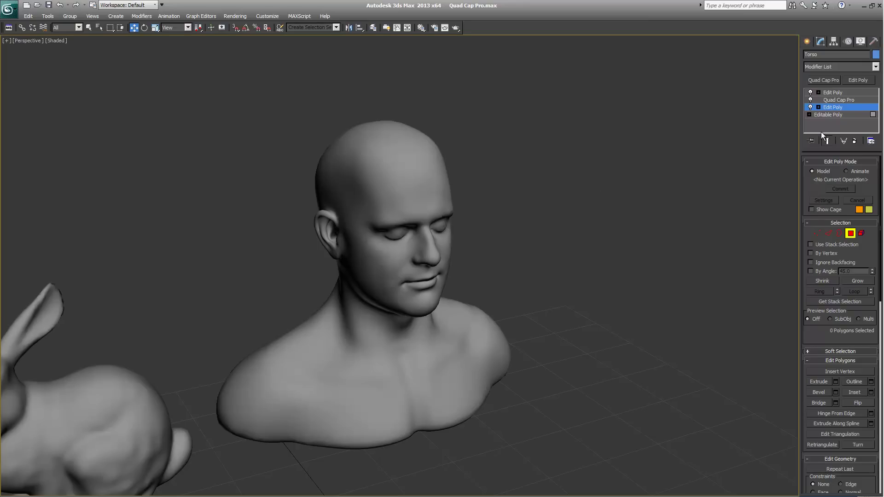
# Step: Select all bust polygons and QuickSlice across the neck
pyautogui.keyDown('alt'); pyautogui.moveTo(691, 188); pyautogui.dragTo(689, 194, button='middle'); pyautogui.keyUp('alt')
pyautogui.press('F4')
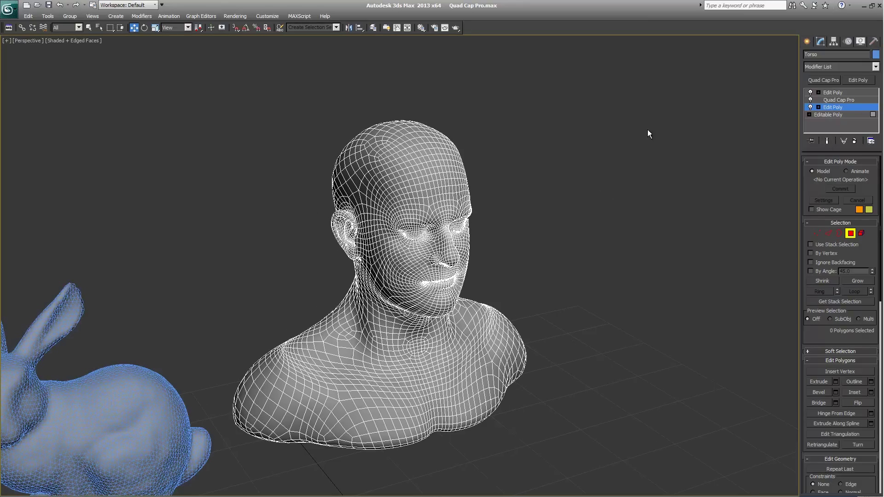
pyautogui.moveTo(684, 77); pyautogui.dragTo(203, 475)
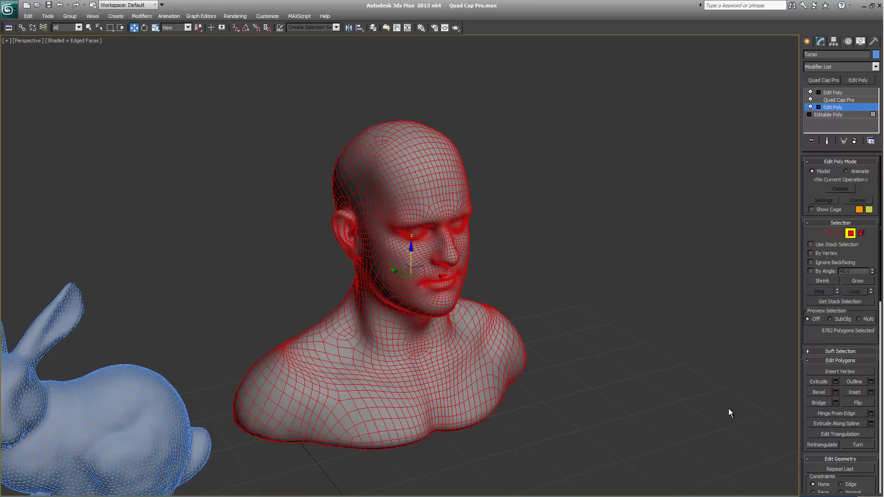
pyautogui.click(855, 360)
pyautogui.scroll(-3, 825, 398)
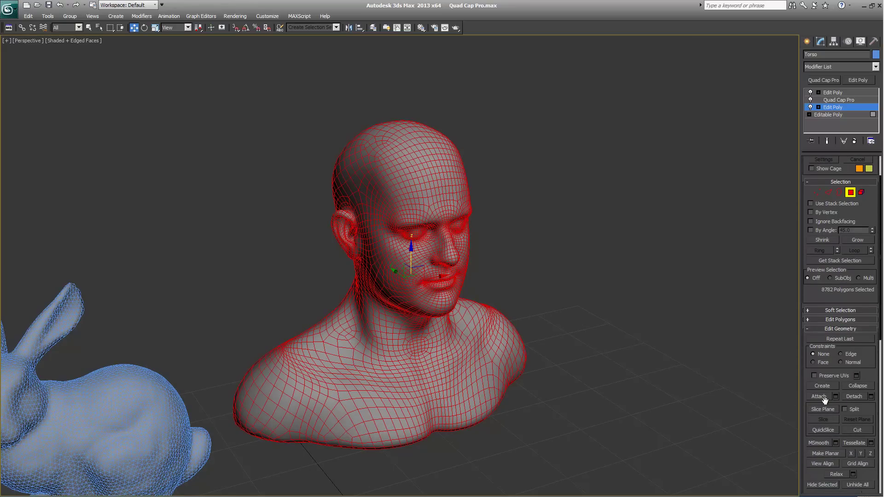
pyautogui.click(822, 409)
pyautogui.keyDown('alt'); pyautogui.moveTo(657, 262); pyautogui.dragTo(784, 358, button='middle'); pyautogui.keyUp('alt')
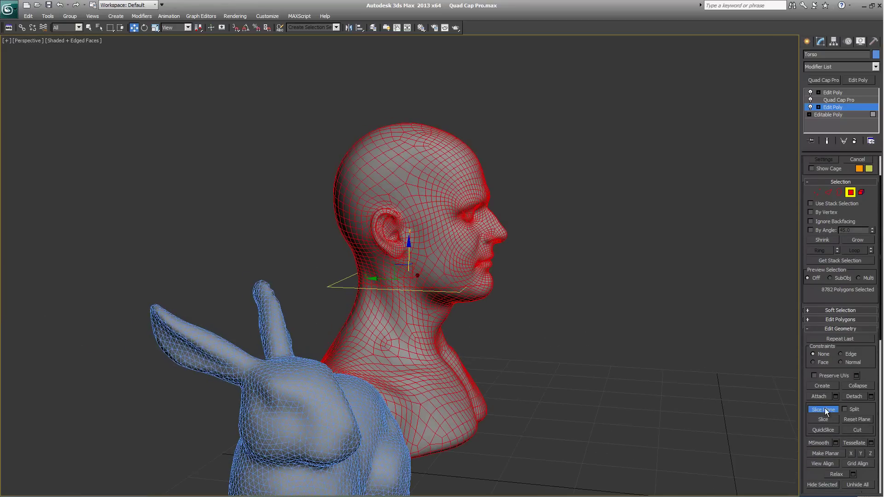
pyautogui.click(823, 429)
pyautogui.keyDown('alt'); pyautogui.moveTo(607, 273); pyautogui.dragTo(576, 265, button='middle'); pyautogui.keyUp('alt')
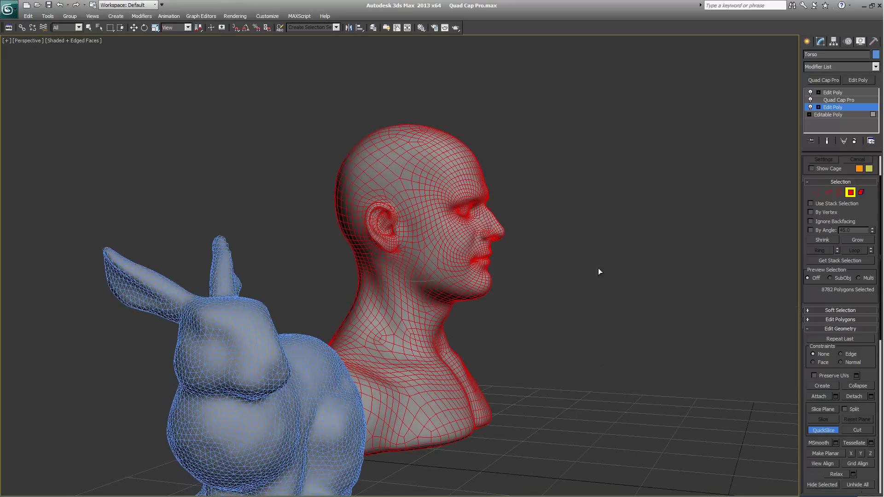
pyautogui.moveTo(501, 159)
pyautogui.keyDown('alt'); pyautogui.mouseDown(button='middle')
pyautogui.moveTo(562, 213)
pyautogui.moveTo(553, 324)
pyautogui.mouseUp(button='middle'); pyautogui.keyUp('alt')
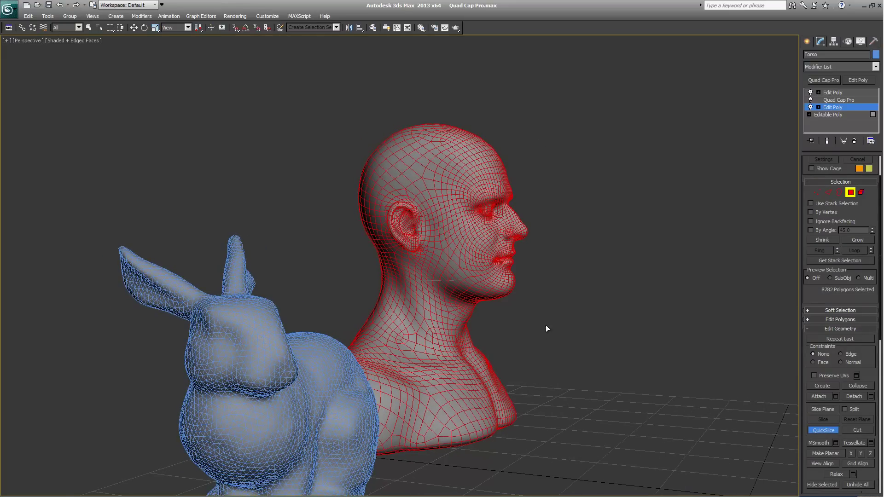
pyautogui.click(440, 306)
# Step: Nudge the neck edge loop, then select the head element and lift it above the torso
pyautogui.press('w')
pyautogui.scroll(5, 486, 311)
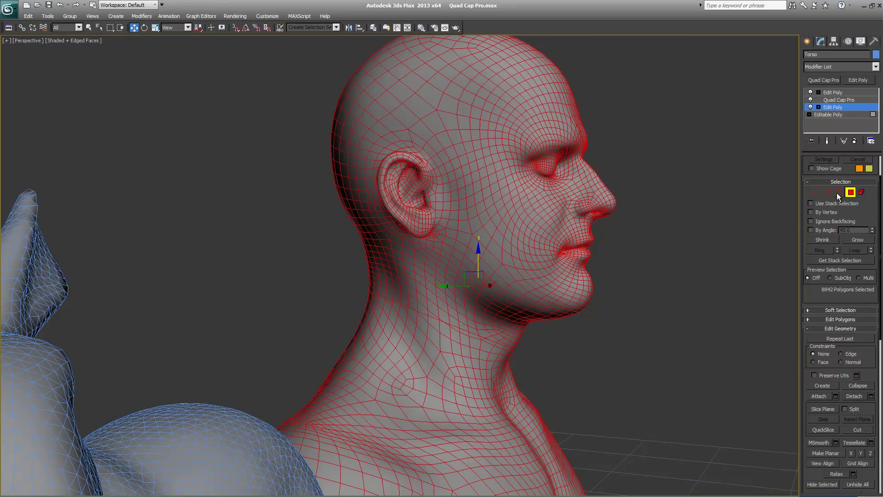
pyautogui.press('2')
pyautogui.moveTo(442, 318); pyautogui.dragTo(495, 340)
pyautogui.click(860, 232)
pyautogui.click(487, 214)
pyautogui.moveTo(499, 189); pyautogui.dragTo(539, 98)
pyautogui.keyDown('alt'); pyautogui.moveTo(539, 98); pyautogui.dragTo(656, 201, button='middle'); pyautogui.keyUp('alt')
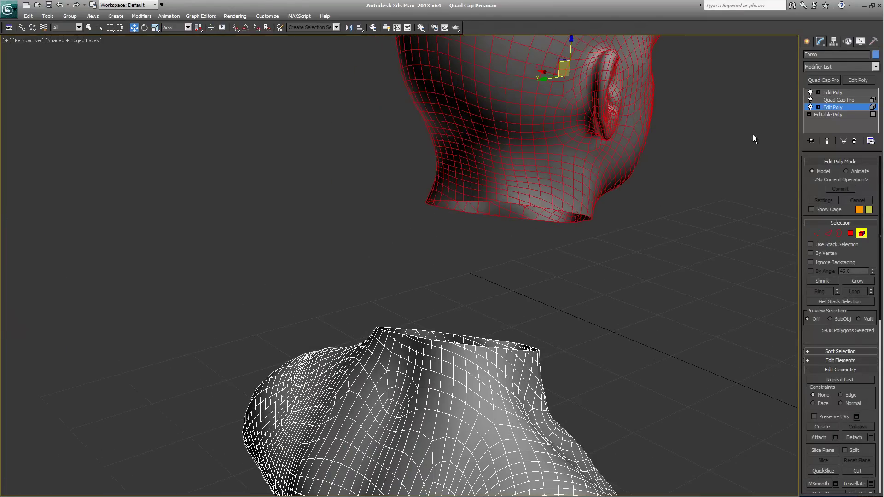
pyautogui.click(863, 236)
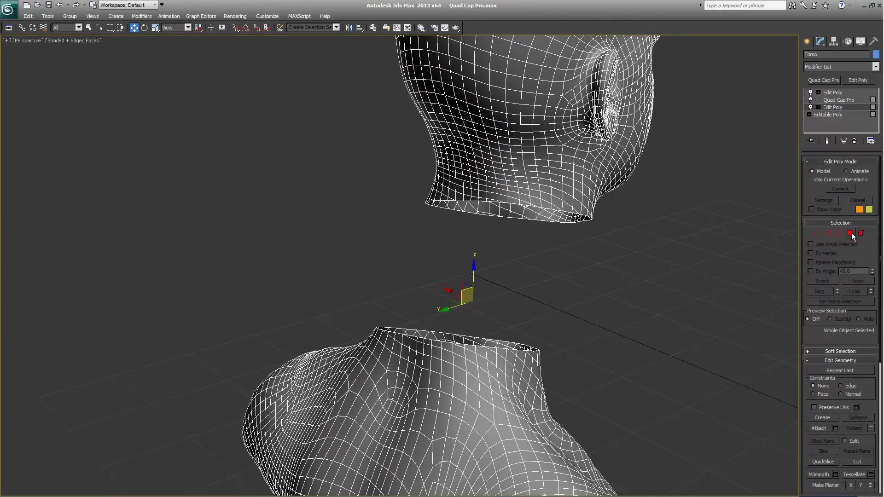
# Step: Set Quad Cap Pro to Automatic capping operating on Borders
pyautogui.click(851, 233)
pyautogui.click(837, 100)
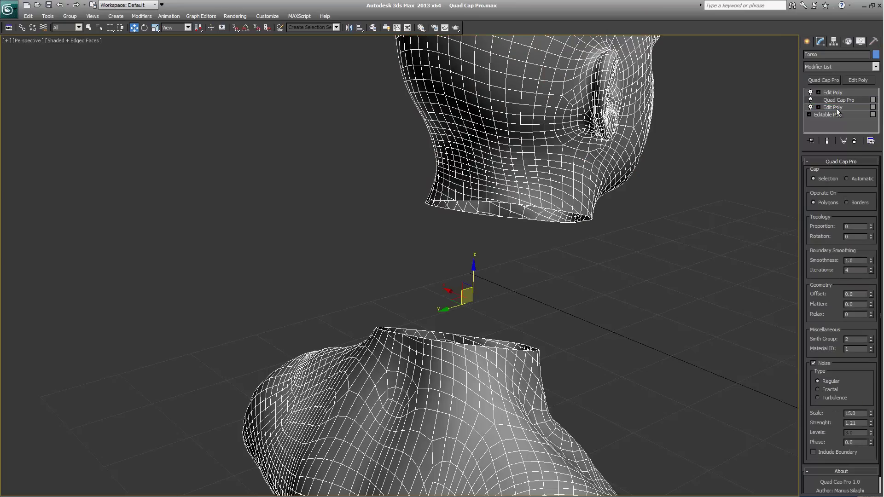
pyautogui.click(857, 180)
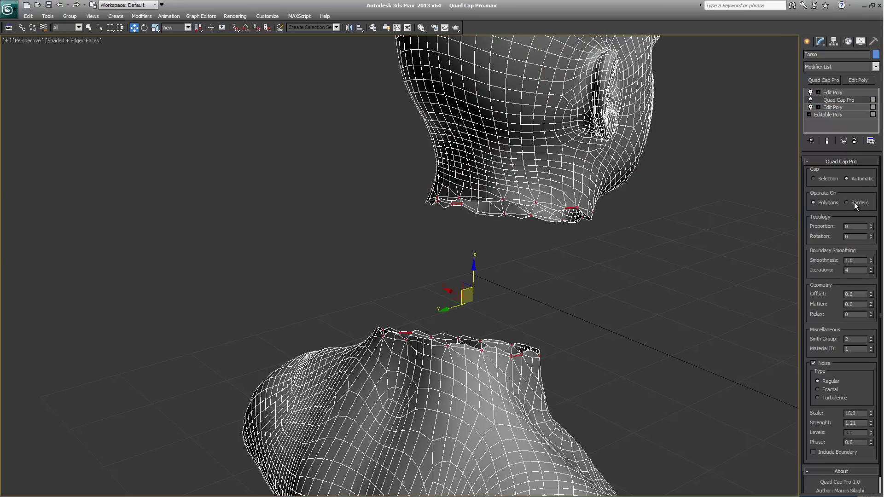
pyautogui.click(854, 202)
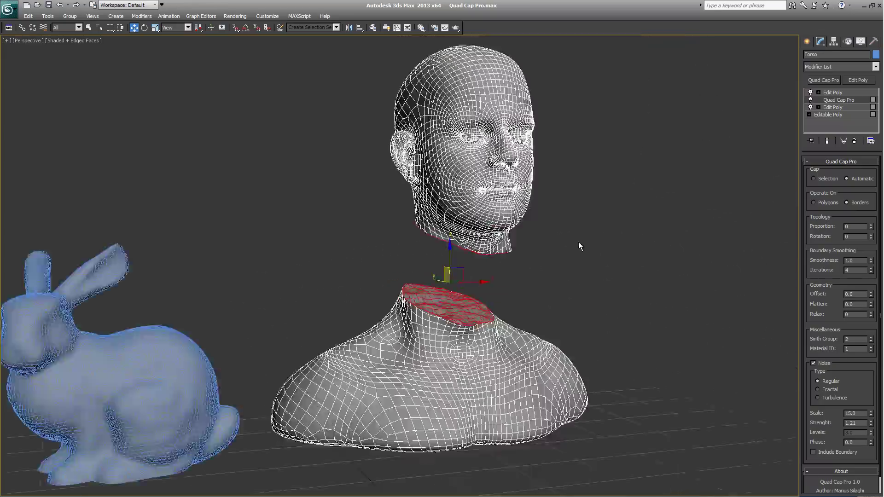
pyautogui.scroll(5, 578, 242)
pyautogui.moveTo(568, 231)
pyautogui.keyDown('alt'); pyautogui.mouseDown(button='middle')
pyautogui.moveTo(485, 236)
pyautogui.moveTo(531, 239)
pyautogui.moveTo(518, 230)
pyautogui.moveTo(495, 242)
pyautogui.mouseUp(button='middle'); pyautogui.keyUp('alt')
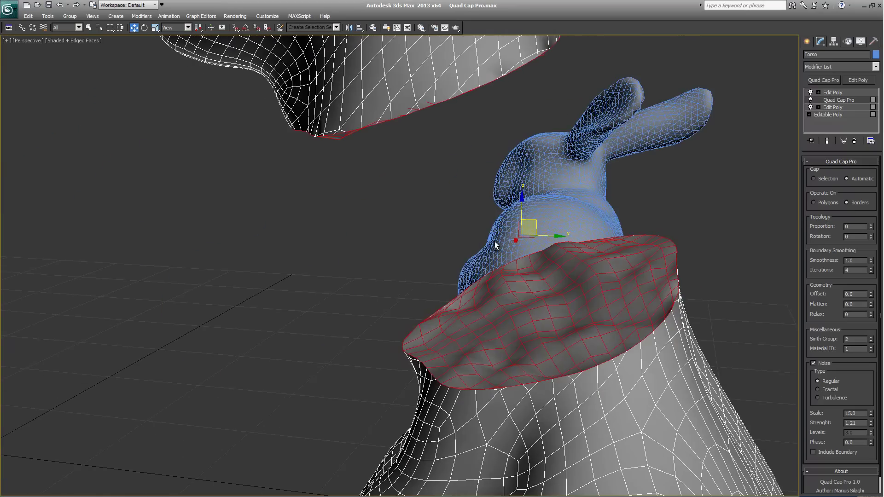
# Step: Turn off noise for smooth neck caps and inspect them in wireframe and shaded views
pyautogui.click(825, 365)
pyautogui.scroll(-3, 621, 304)
pyautogui.press('F3')
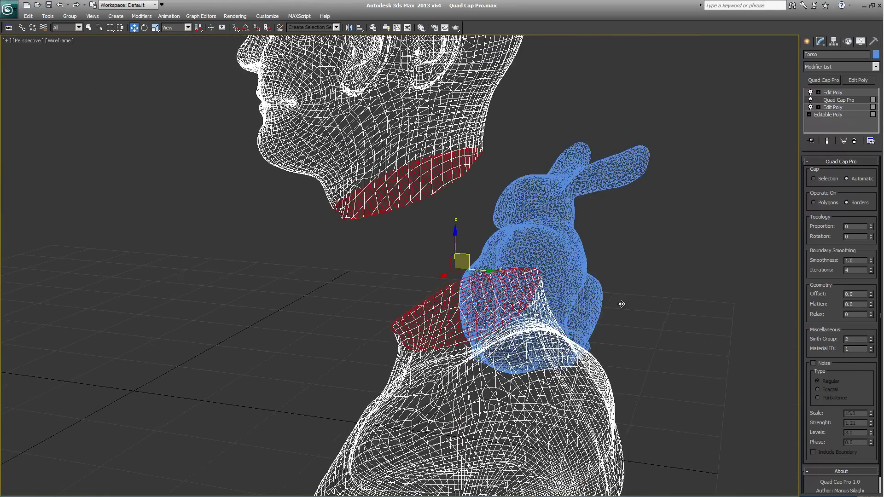
pyautogui.press('F3')
pyautogui.press('F4')
pyautogui.moveTo(621, 304)
pyautogui.keyDown('alt'); pyautogui.mouseDown(button='middle')
pyautogui.moveTo(447, 286)
pyautogui.moveTo(594, 288)
pyautogui.moveTo(584, 312)
pyautogui.moveTo(579, 269)
pyautogui.moveTo(582, 282)
pyautogui.moveTo(557, 292)
pyautogui.moveTo(490, 290)
pyautogui.moveTo(578, 292)
pyautogui.mouseUp(button='middle'); pyautogui.keyUp('alt')
pyautogui.scroll(3, 584, 311)
pyautogui.press('F4')
pyautogui.scroll(5, 575, 289)
pyautogui.scroll(-5, 575, 285)
pyautogui.scroll(-5, 574, 285)
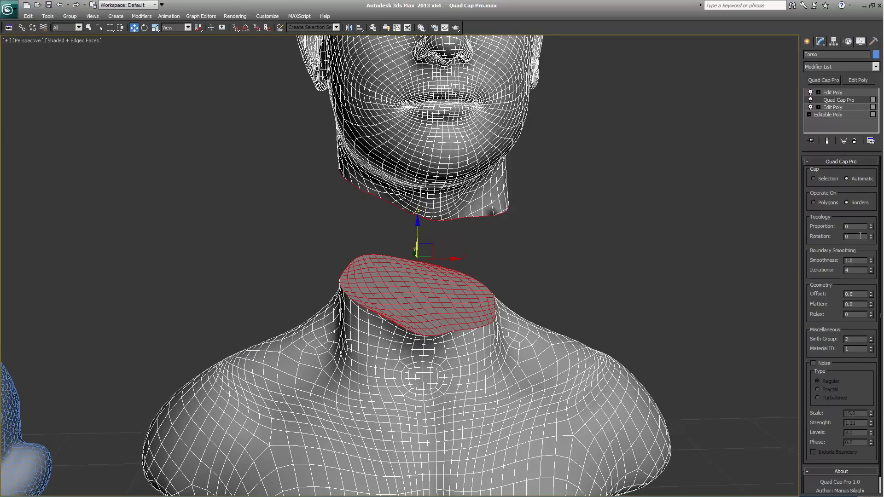
# Step: Try proportion 15, then lower the neck cap's grid proportion and set rotation to -5
pyautogui.moveTo(871, 231); pyautogui.dragTo(860, 220)
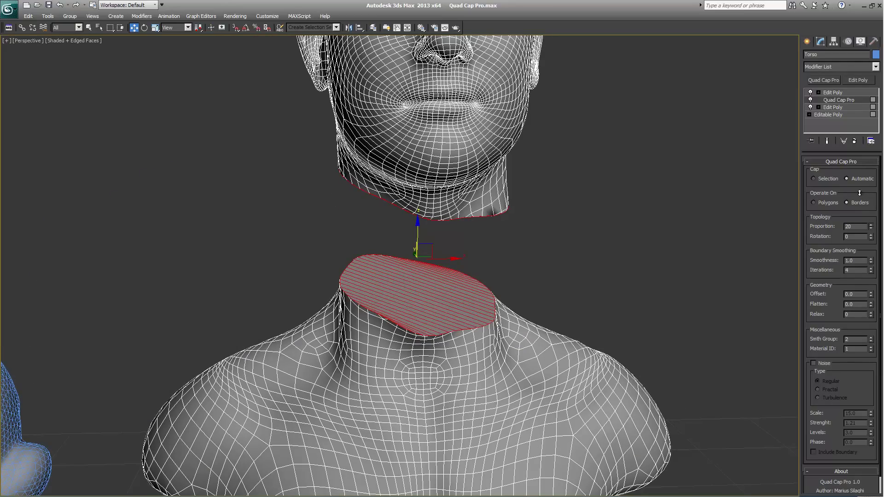
pyautogui.press('F4')
pyautogui.moveTo(859, 220); pyautogui.dragTo(860, 199)
pyautogui.press('z')
pyautogui.press('F4')
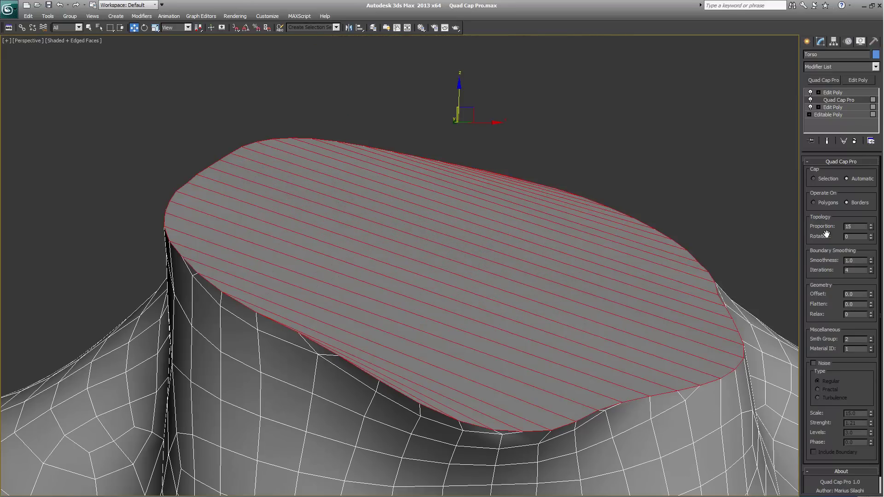
pyautogui.moveTo(872, 232)
pyautogui.mouseDown()
pyautogui.moveTo(865, 201)
pyautogui.moveTo(865, 221)
pyautogui.mouseUp()
pyautogui.hotkey('shift', 'z')
pyautogui.hotkey('shift', 'z')
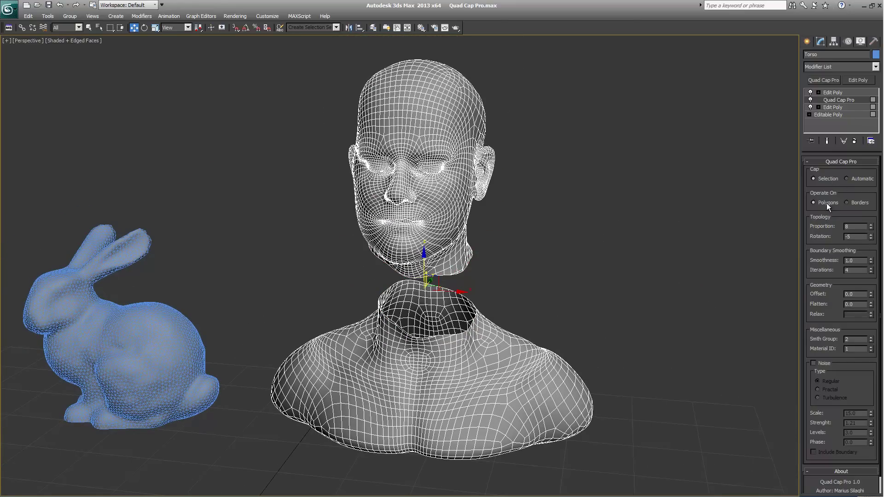
# Step: Select the head-top polygons in the lower Edit Poly and turn on Show End Result
pyautogui.click(832, 107)
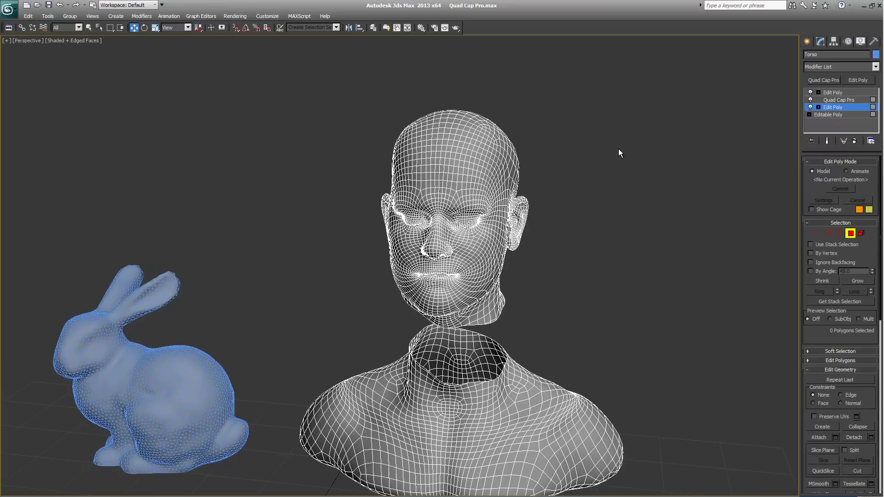
pyautogui.moveTo(555, 111); pyautogui.dragTo(347, 155)
pyautogui.keyDown('alt'); pyautogui.moveTo(347, 155); pyautogui.dragTo(414, 139, button='middle'); pyautogui.keyUp('alt')
pyautogui.scroll(3, 483, 184)
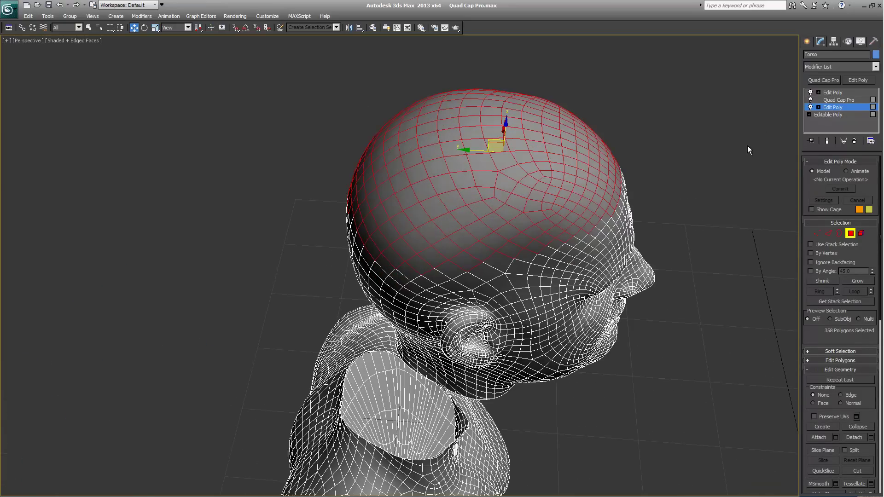
pyautogui.click(828, 141)
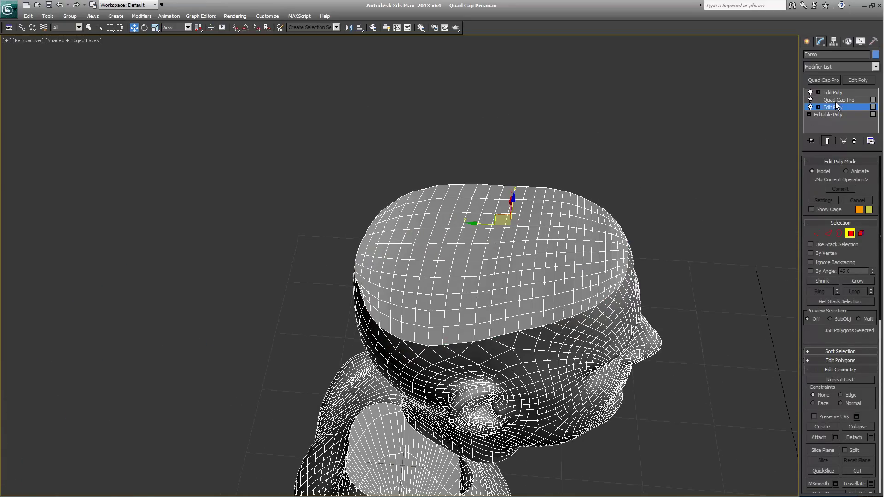
# Step: Lower the head cap's Quad Cap Pro proportion and rotate its grid to 15
pyautogui.click(835, 100)
pyautogui.moveTo(871, 229)
pyautogui.mouseDown()
pyautogui.moveTo(873, 187)
pyautogui.moveTo(873, 232)
pyautogui.moveTo(875, 203)
pyautogui.mouseUp()
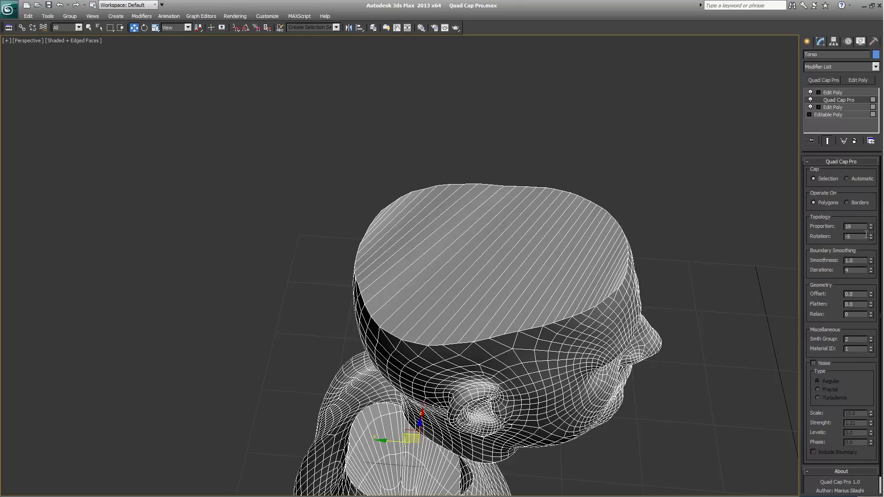
pyautogui.moveTo(871, 239)
pyautogui.mouseDown()
pyautogui.moveTo(860, 151)
pyautogui.moveTo(860, 208)
pyautogui.mouseUp()
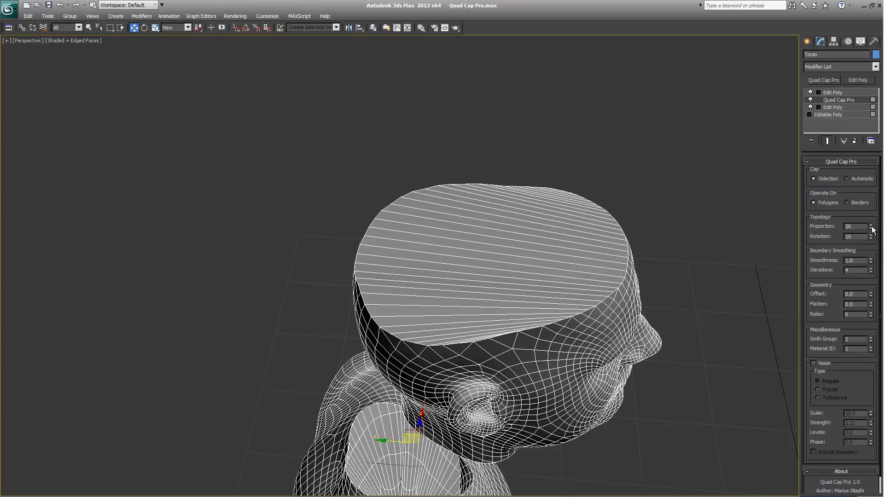
pyautogui.rightClick(871, 223)
pyautogui.click(869, 226)
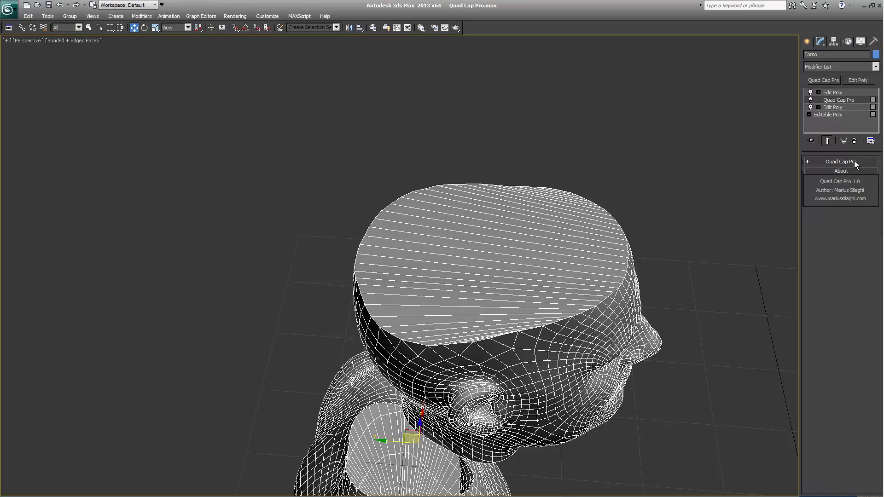
pyautogui.click(855, 164)
# Step: Reset the head cap's proportion to 0 and view the head and torso together
pyautogui.rightClick(871, 227)
pyautogui.scroll(-5, 690, 244)
pyautogui.moveTo(672, 237)
pyautogui.keyDown('alt'); pyautogui.mouseDown(button='middle')
pyautogui.moveTo(628, 209)
pyautogui.moveTo(545, 244)
pyautogui.mouseUp(button='middle'); pyautogui.keyUp('alt')
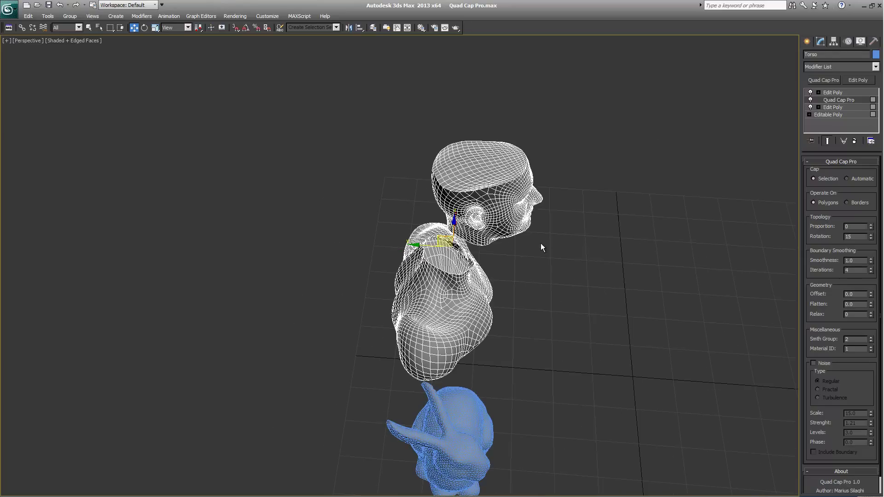
pyautogui.press('Delete')
# Step: Select and frame the bunny, adding an Edit Poly modifier in polygon mode
pyautogui.click(461, 331)
pyautogui.keyDown('alt'); pyautogui.moveTo(506, 294); pyautogui.dragTo(605, 209, button='middle'); pyautogui.keyUp('alt')
pyautogui.press('z')
pyautogui.press('z')
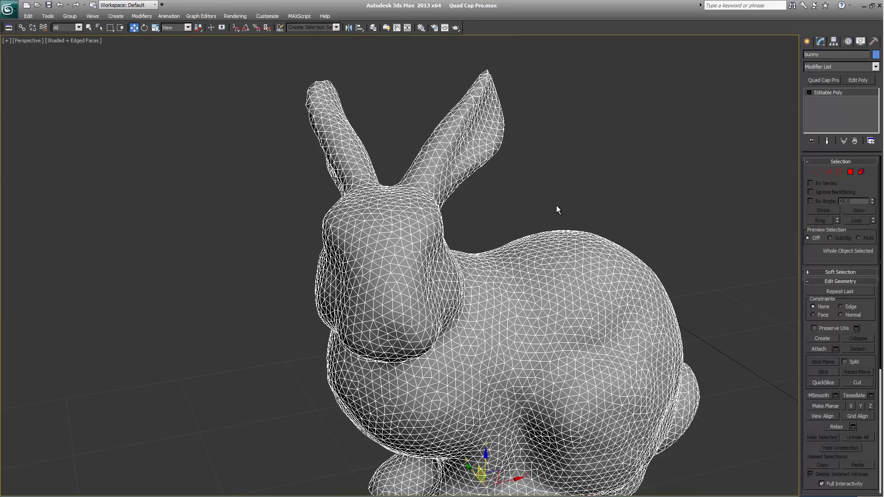
pyautogui.click(851, 172)
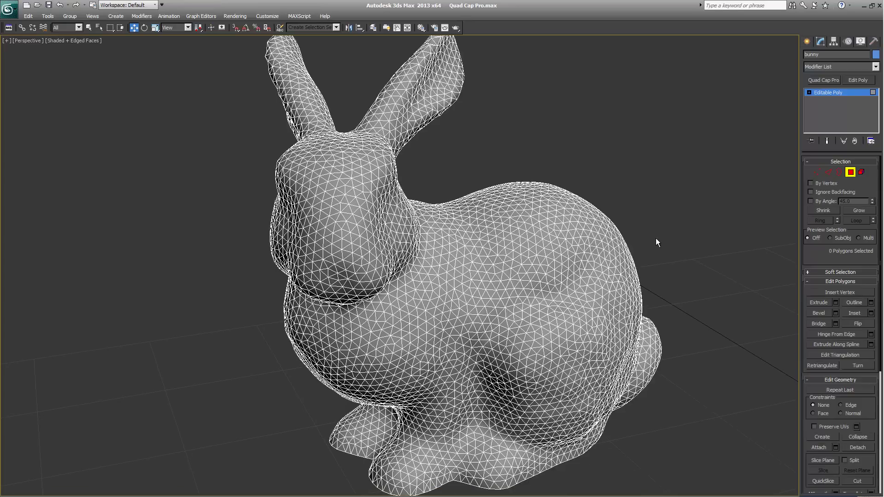
pyautogui.click(858, 80)
pyautogui.click(850, 233)
pyautogui.keyDown('alt'); pyautogui.moveTo(668, 230); pyautogui.dragTo(636, 209, button='middle'); pyautogui.keyUp('alt')
# Step: Select the polygons on the bunny's back and cap them with Quad Cap Pro
pyautogui.moveTo(654, 143); pyautogui.dragTo(490, 252)
pyautogui.keyDown('alt'); pyautogui.moveTo(529, 230); pyautogui.dragTo(609, 200, button='middle'); pyautogui.keyUp('alt')
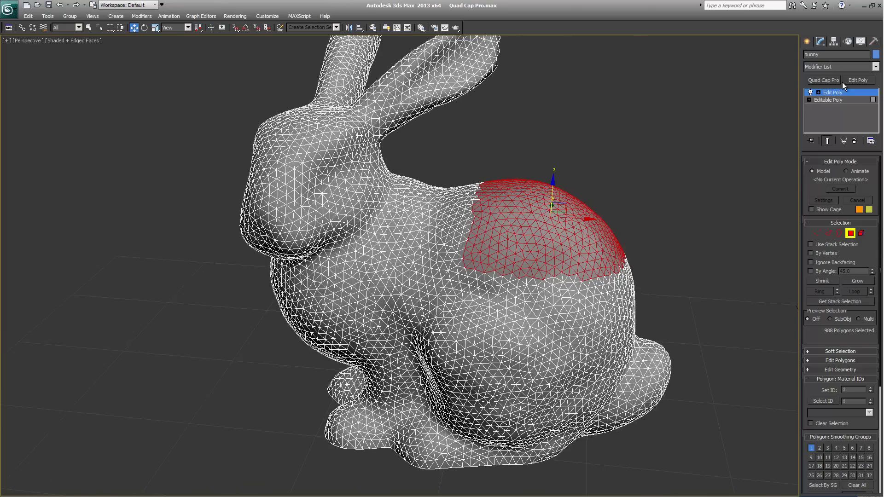
pyautogui.click(824, 80)
pyautogui.keyDown('alt'); pyautogui.moveTo(575, 231); pyautogui.dragTo(650, 171, button='middle'); pyautogui.keyUp('alt')
pyautogui.press('z')
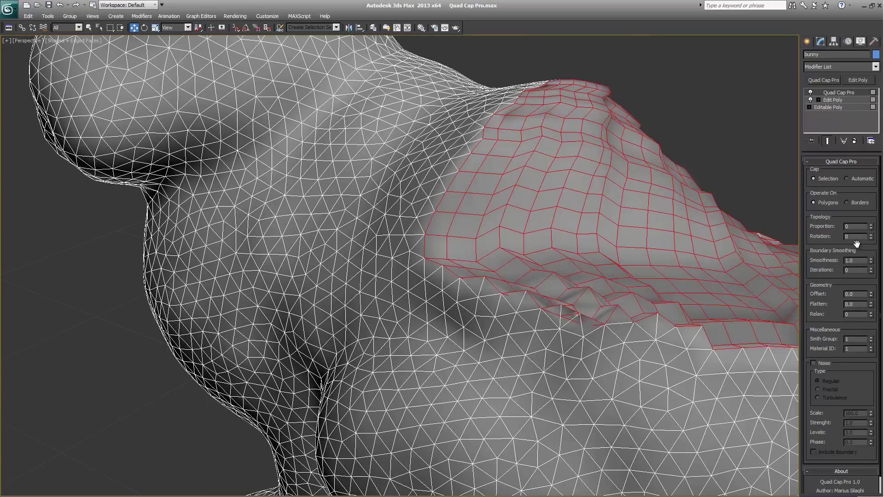
# Step: Set the back cap to 9 iterations and smoothing group 2, hiding mesh edges
pyautogui.moveTo(871, 272); pyautogui.dragTo(871, 269)
pyautogui.scroll(-3, 647, 244)
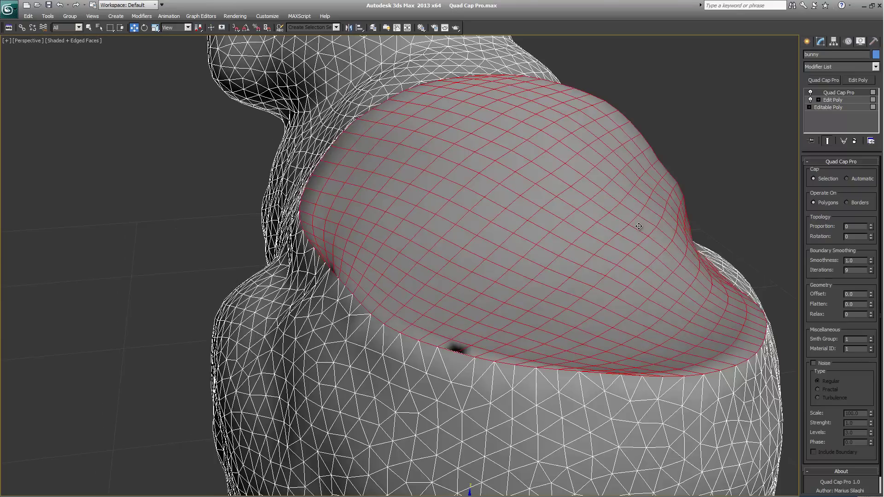
pyautogui.scroll(-3, 618, 233)
pyautogui.click(871, 337)
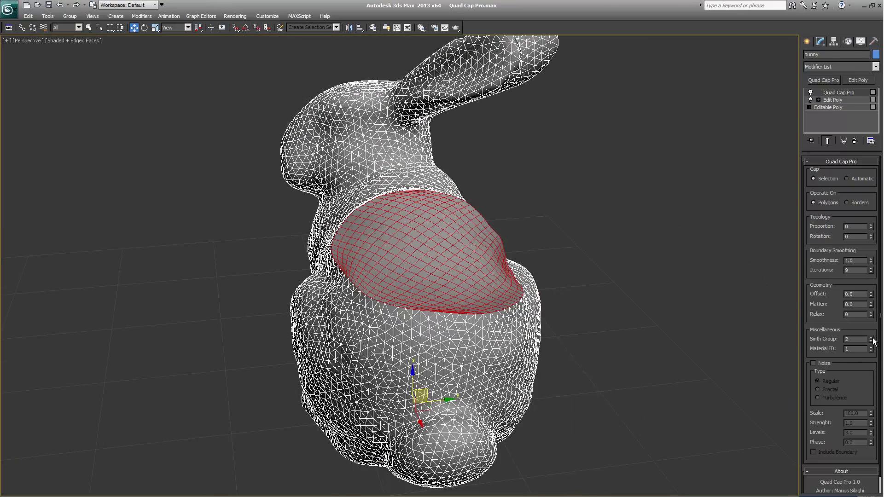
pyautogui.press('F4')
pyautogui.scroll(5, 582, 264)
pyautogui.scroll(-5, 550, 256)
pyautogui.moveTo(602, 247)
pyautogui.keyDown('alt'); pyautogui.mouseDown(button='middle')
pyautogui.moveTo(570, 247)
pyautogui.moveTo(508, 209)
pyautogui.moveTo(536, 88)
pyautogui.mouseUp(button='middle'); pyautogui.keyUp('alt')
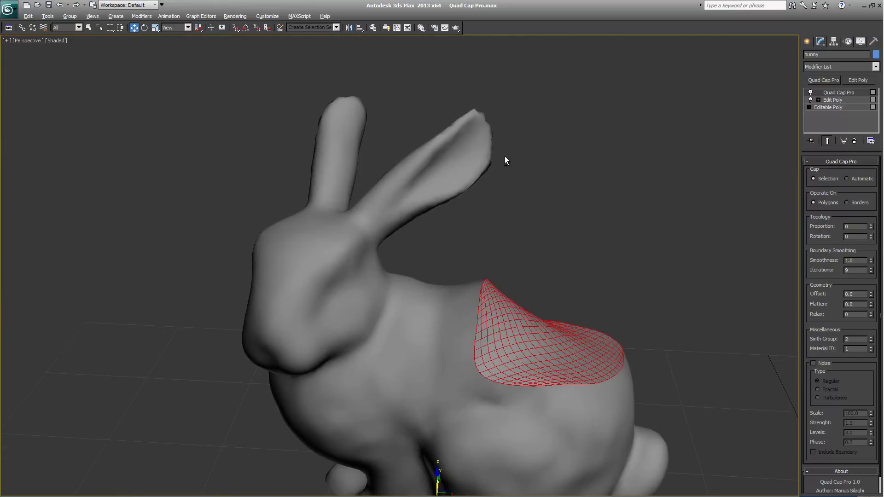
# Step: Add both ear tips and the cheek polygons to the bunny's capping selection
pyautogui.click(838, 100)
pyautogui.keyDown('alt'); pyautogui.moveTo(615, 142); pyautogui.dragTo(561, 87, button='middle'); pyautogui.keyUp('alt')
pyautogui.keyDown('ctrl'); pyautogui.moveTo(562, 87); pyautogui.dragTo(500, 149); pyautogui.keyUp('ctrl')
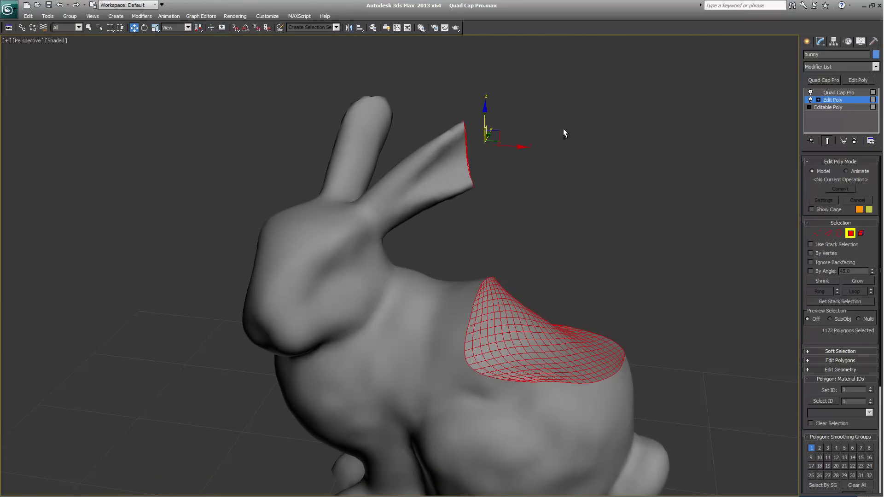
pyautogui.keyDown('ctrl'); pyautogui.moveTo(411, 110); pyautogui.dragTo(311, 147); pyautogui.keyUp('ctrl')
pyautogui.keyDown('alt'); pyautogui.moveTo(311, 147); pyautogui.dragTo(487, 207, button='middle'); pyautogui.keyUp('alt')
pyautogui.keyDown('ctrl'); pyautogui.moveTo(477, 299); pyautogui.dragTo(479, 298); pyautogui.keyUp('ctrl')
pyautogui.scroll(-2, 505, 289)
pyautogui.moveTo(505, 288)
pyautogui.keyDown('alt'); pyautogui.mouseDown(button='middle')
pyautogui.moveTo(391, 257)
pyautogui.moveTo(385, 302)
pyautogui.mouseUp(button='middle'); pyautogui.keyUp('alt')
pyautogui.scroll(3, 498, 272)
pyautogui.scroll(-2, 498, 272)
# Step: Add the tail and other patches, then lower the Quad Cap Pro iterations
pyautogui.keyDown('ctrl'); pyautogui.moveTo(641, 276); pyautogui.dragTo(547, 329); pyautogui.keyUp('ctrl')
pyautogui.moveTo(620, 275)
pyautogui.keyDown('alt'); pyautogui.mouseDown(button='middle')
pyautogui.moveTo(545, 311)
pyautogui.moveTo(474, 297)
pyautogui.moveTo(464, 233)
pyautogui.mouseUp(button='middle'); pyautogui.keyUp('alt')
pyautogui.scroll(2, 474, 297)
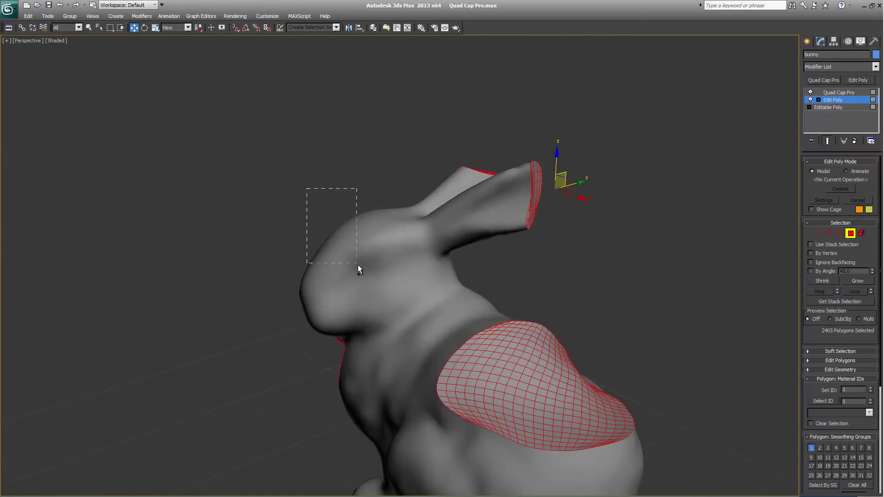
pyautogui.keyDown('ctrl'); pyautogui.moveTo(341, 244); pyautogui.dragTo(340, 245); pyautogui.keyUp('ctrl')
pyautogui.keyDown('alt'); pyautogui.moveTo(340, 245); pyautogui.dragTo(612, 233, button='middle'); pyautogui.keyUp('alt')
pyautogui.moveTo(491, 275)
pyautogui.keyDown('alt'); pyautogui.mouseDown(button='middle')
pyautogui.moveTo(594, 286)
pyautogui.moveTo(573, 292)
pyautogui.moveTo(493, 276)
pyautogui.moveTo(537, 301)
pyautogui.moveTo(527, 306)
pyautogui.mouseUp(button='middle'); pyautogui.keyUp('alt')
pyautogui.click(842, 93)
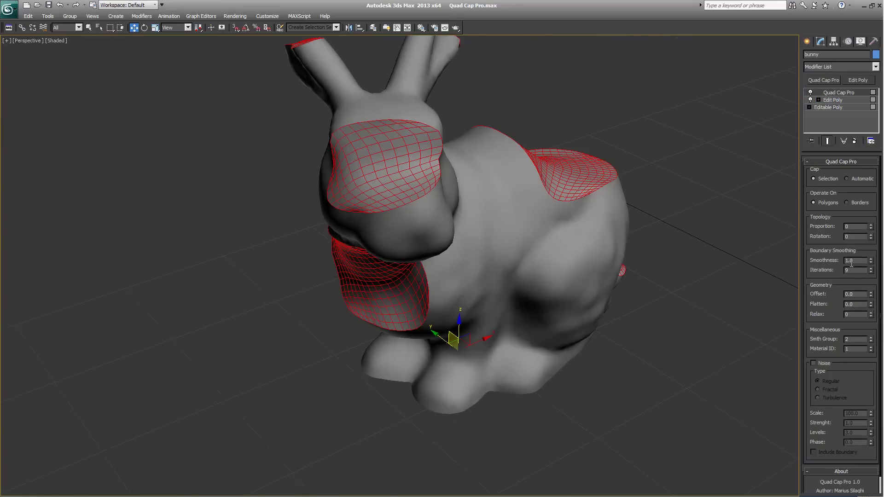
pyautogui.moveTo(870, 274)
pyautogui.mouseDown()
pyautogui.moveTo(870, 288)
pyautogui.moveTo(870, 271)
pyautogui.mouseUp()
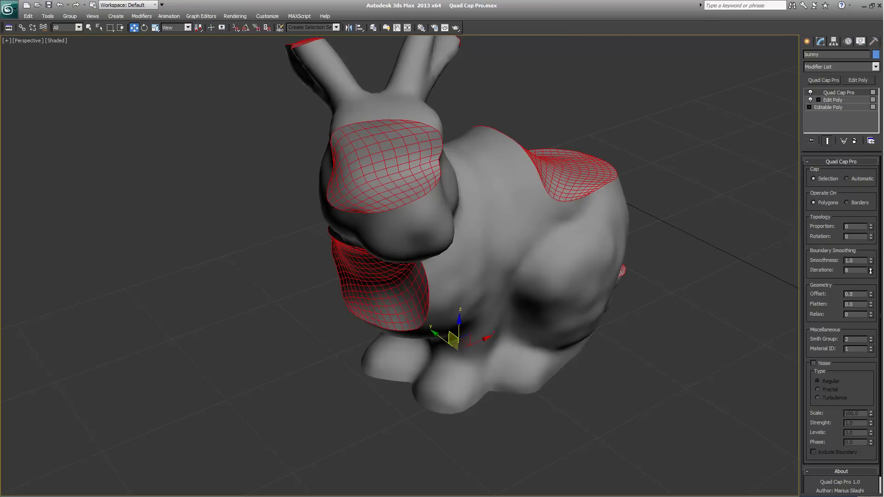
# Step: Set Quad Cap Pro's Cap to Automatic, operating on Borders
pyautogui.click(846, 179)
pyautogui.click(846, 203)
pyautogui.moveTo(640, 253)
pyautogui.keyDown('alt'); pyautogui.mouseDown(button='middle')
pyautogui.moveTo(608, 195)
pyautogui.moveTo(707, 192)
pyautogui.mouseUp(button='middle'); pyautogui.keyUp('alt')
pyautogui.click(819, 203)
pyautogui.click(857, 203)
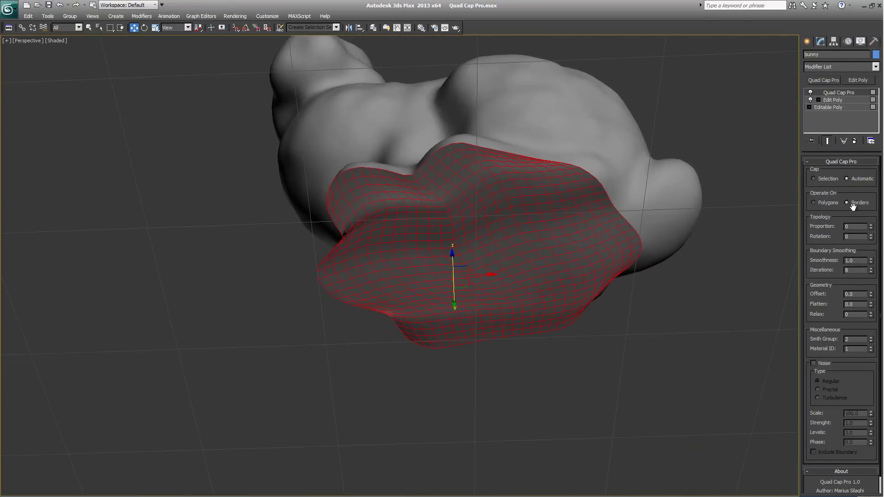
pyautogui.scroll(2, 667, 217)
pyautogui.scroll(3, 663, 221)
pyautogui.scroll(-4, 618, 223)
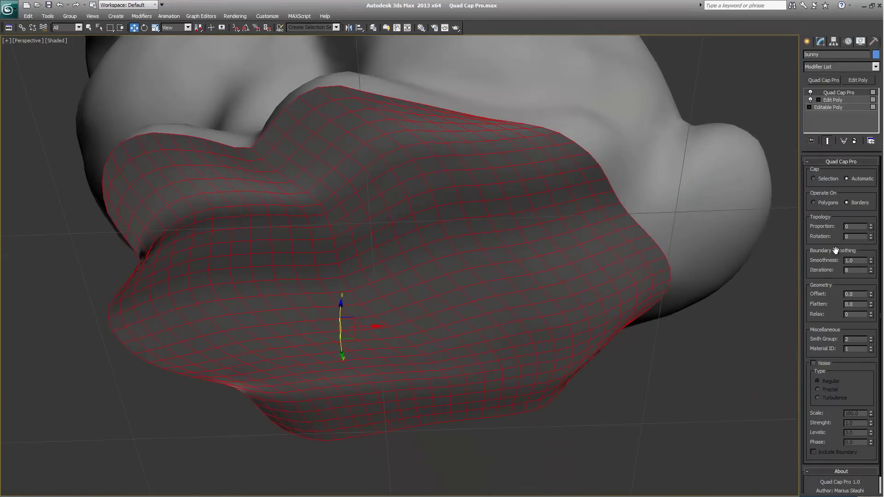
# Step: Give the base cap 28 iterations, Flatten 1.0 and Offset 0
pyautogui.moveTo(872, 271); pyautogui.dragTo(868, 272)
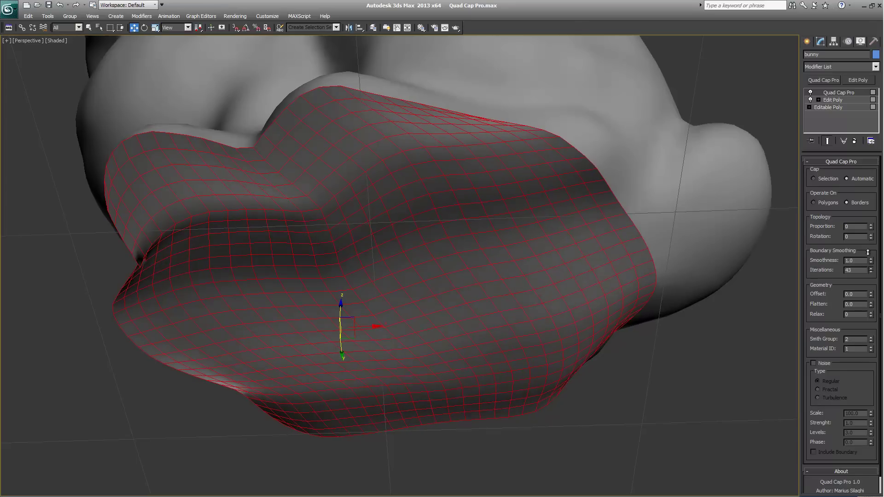
pyautogui.moveTo(873, 304); pyautogui.dragTo(871, 244)
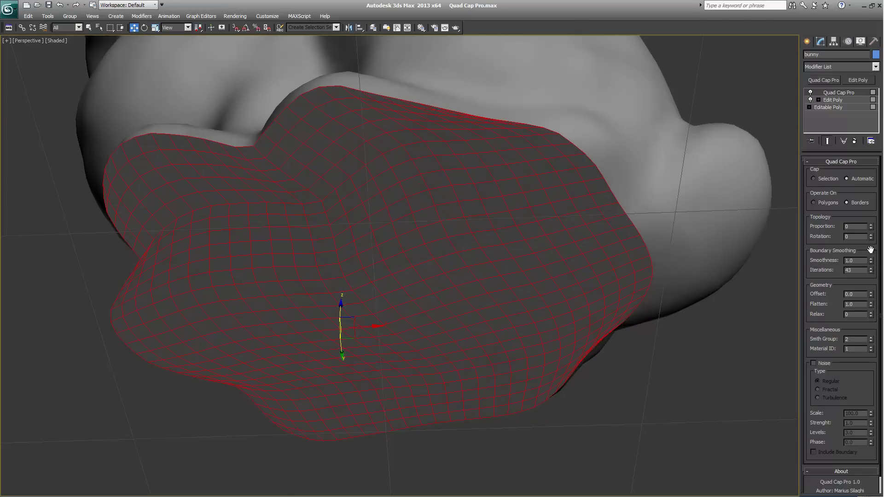
pyautogui.moveTo(872, 271); pyautogui.dragTo(870, 298)
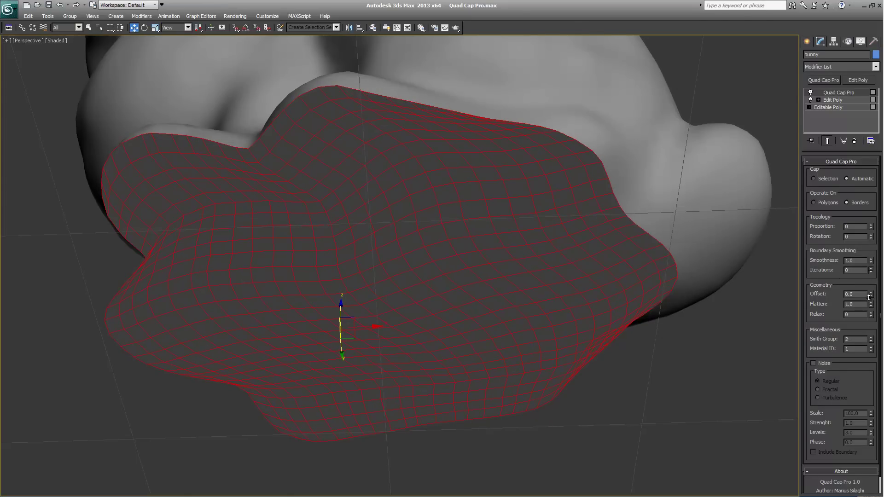
pyautogui.press('F4')
pyautogui.moveTo(870, 271); pyautogui.dragTo(870, 258)
pyautogui.moveTo(871, 304); pyautogui.dragTo(878, 350)
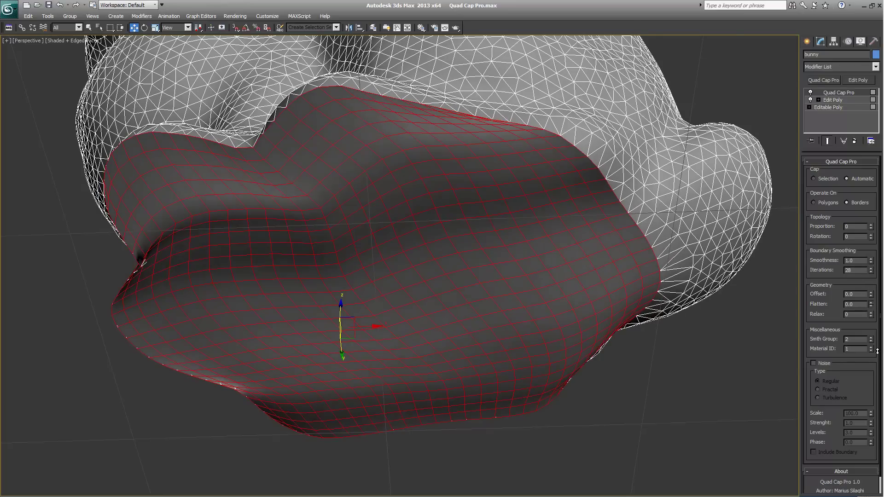
pyautogui.rightClick(878, 365)
pyautogui.press('F4')
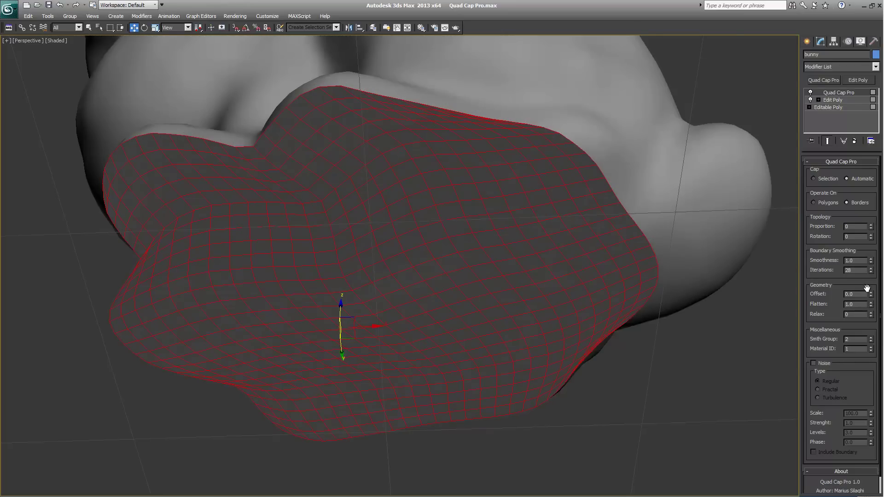
pyautogui.moveTo(874, 287); pyautogui.dragTo(873, 294)
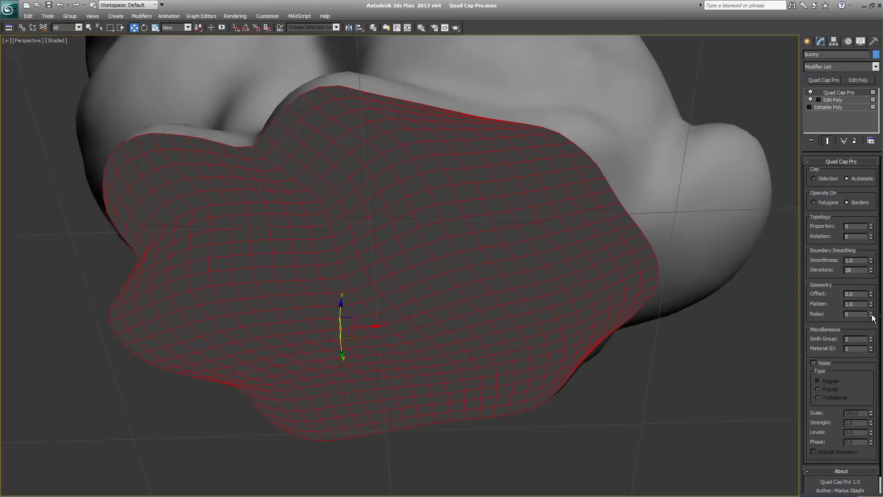